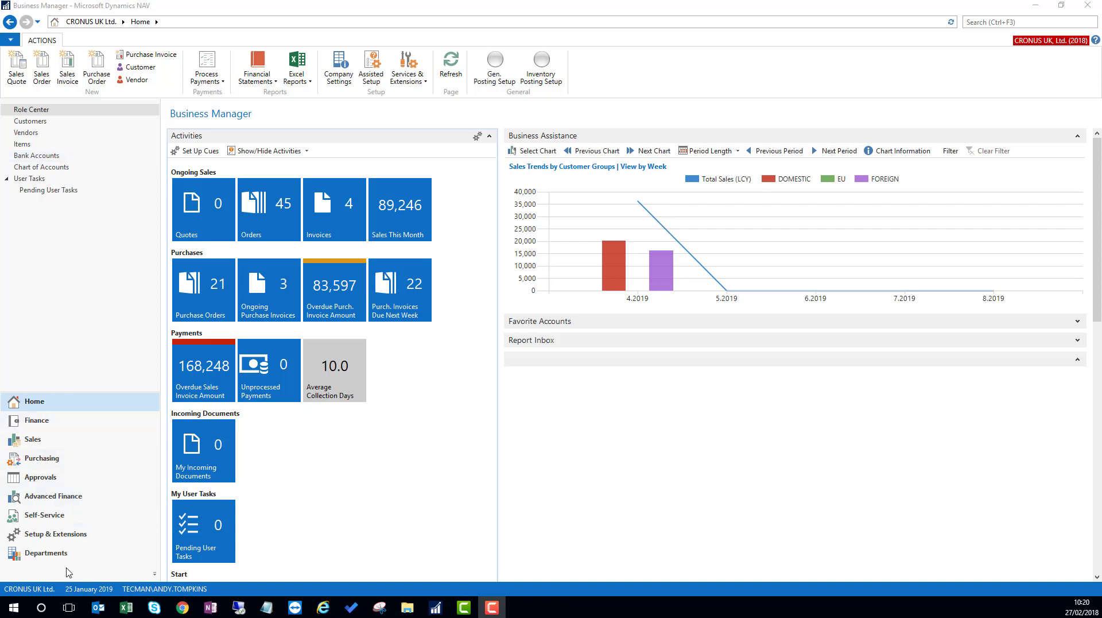
Open the User Tasks list in the Users section of the Administration department's Application Setup
{"action": "left_click", "coordinate": [52, 552]}
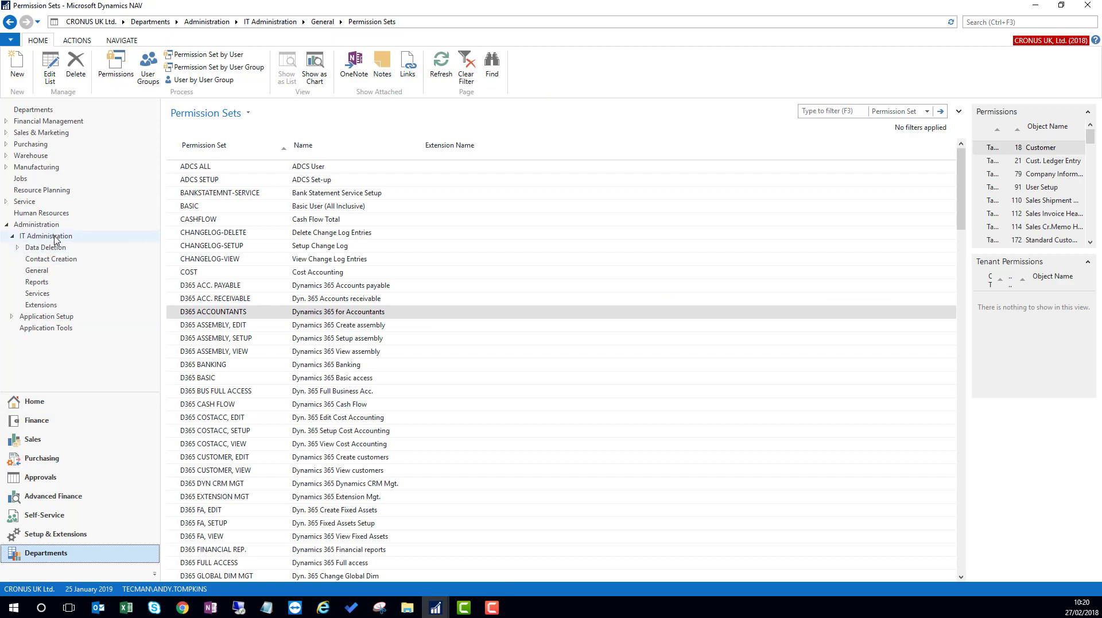
{"action": "left_click", "coordinate": [42, 319]}
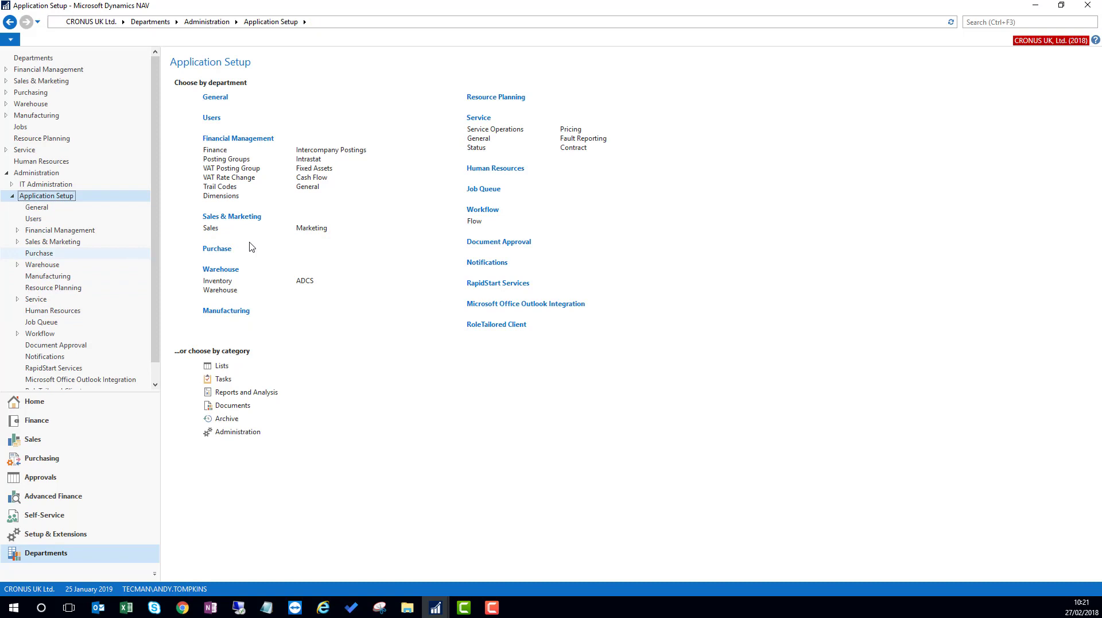
{"action": "left_click", "coordinate": [210, 118]}
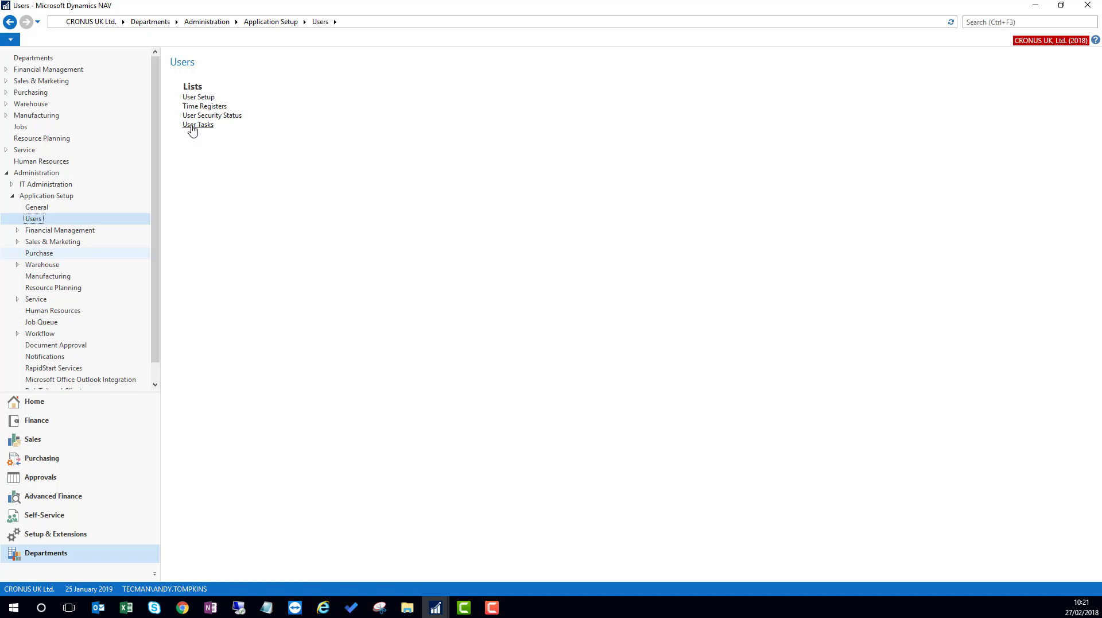
{"action": "left_click", "coordinate": [197, 126]}
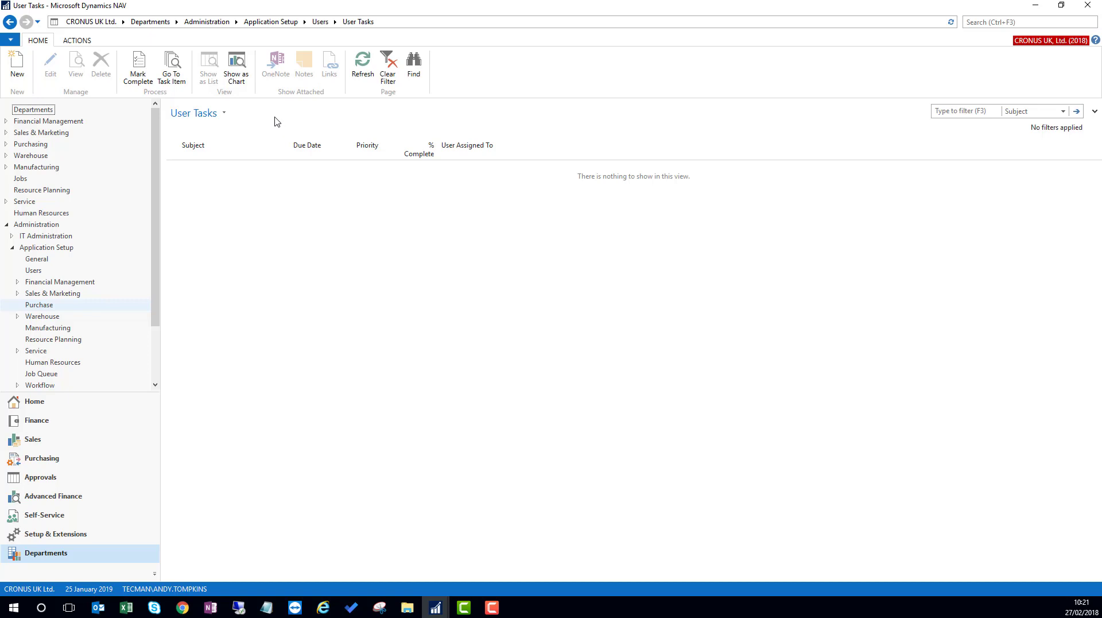
Create a user task with subject "Monthly Invoices" and description "Update management pack with Sales invoices last month"
{"action": "left_click", "coordinate": [17, 68]}
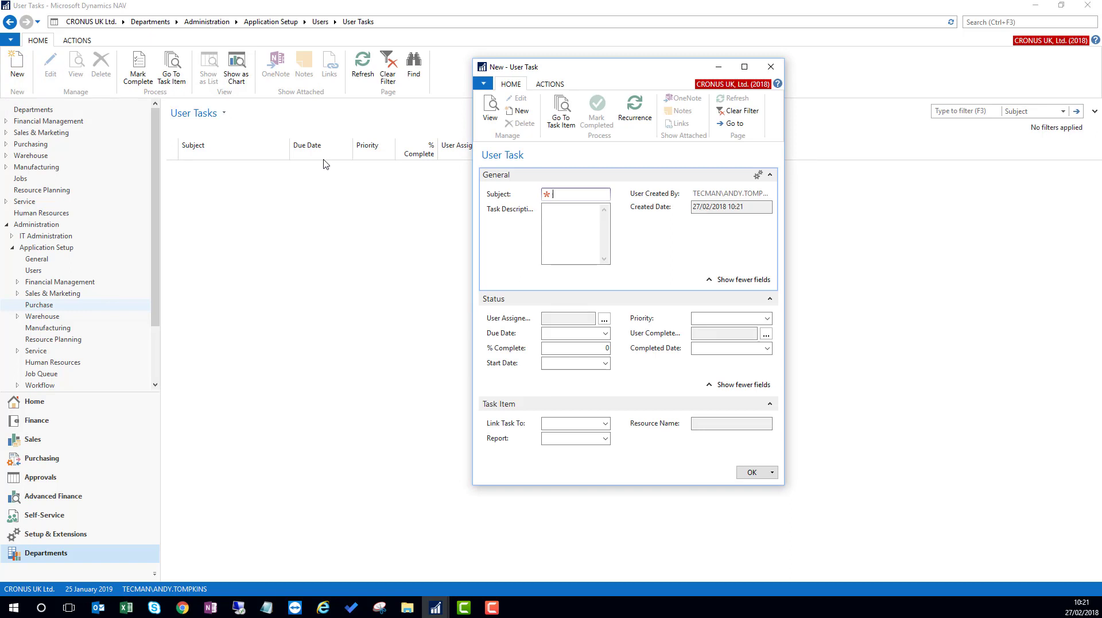
{"action": "type", "text": "Monthly Invoices"}
{"action": "left_click", "coordinate": [565, 208]}
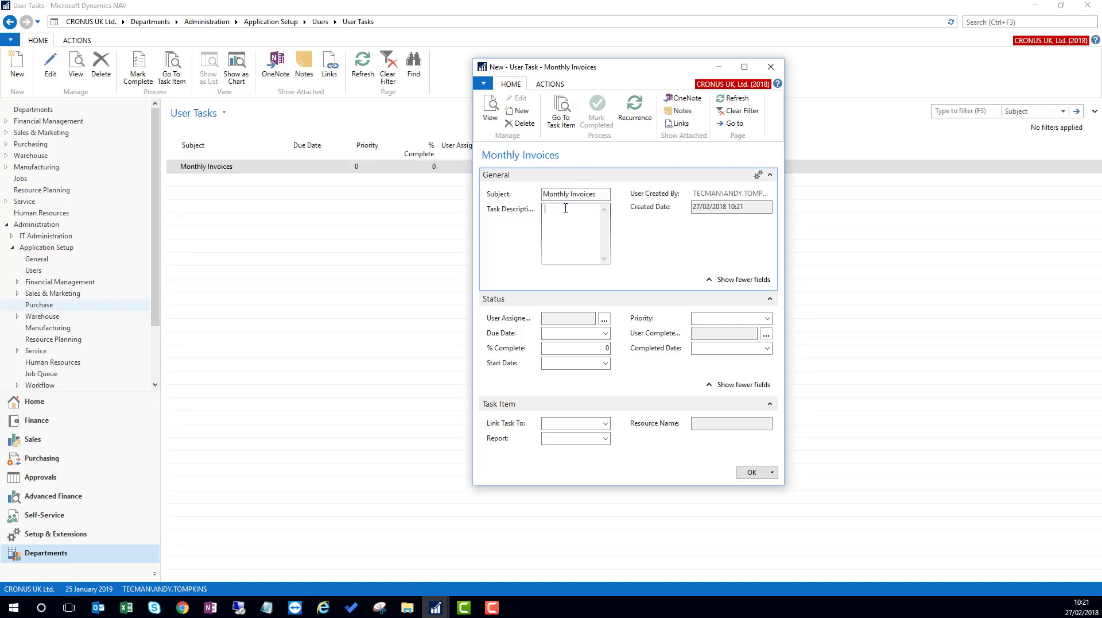
{"action": "type", "text": "Crea"}
{"action": "key", "text": "BackSpace"}
{"action": "key", "text": "BackSpace"}
{"action": "key", "text": "BackSpace"}
{"action": "key", "text": "BackSpace"}
{"action": "type", "text": "Update management pack with Sales invoices last month"}
{"action": "left_click", "coordinate": [584, 319]}
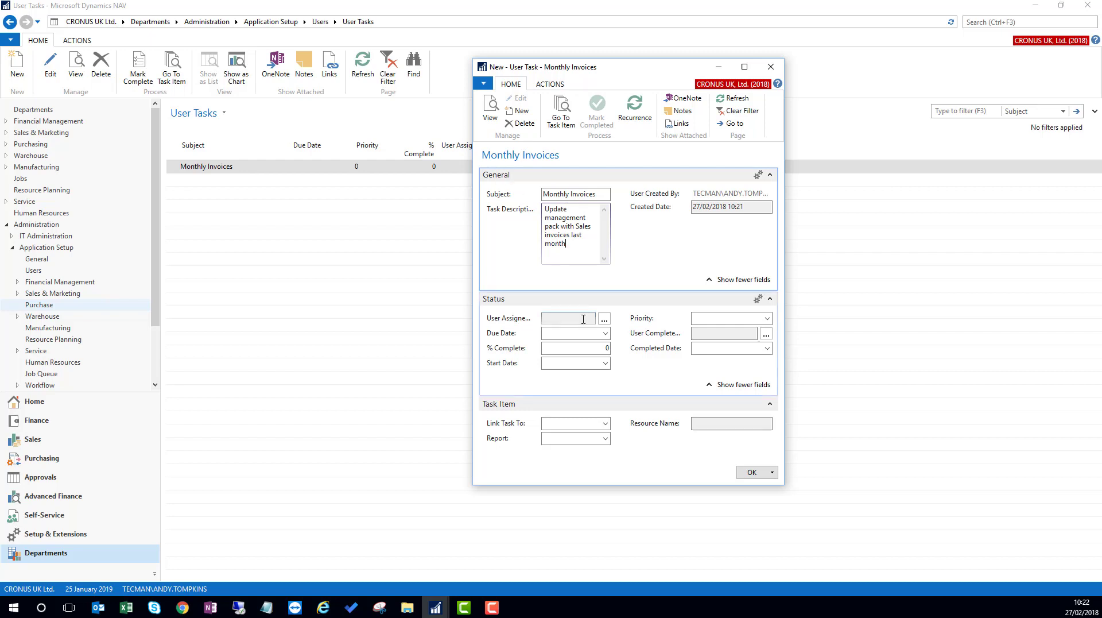
{"action": "left_click", "coordinate": [582, 318]}
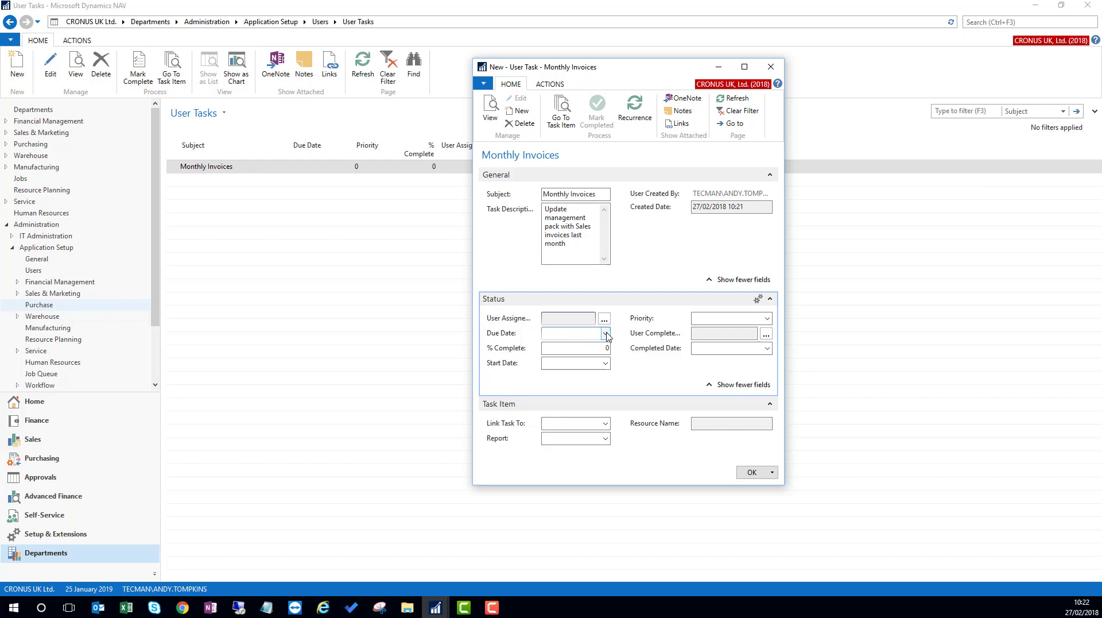
{"action": "left_click", "coordinate": [606, 333]}
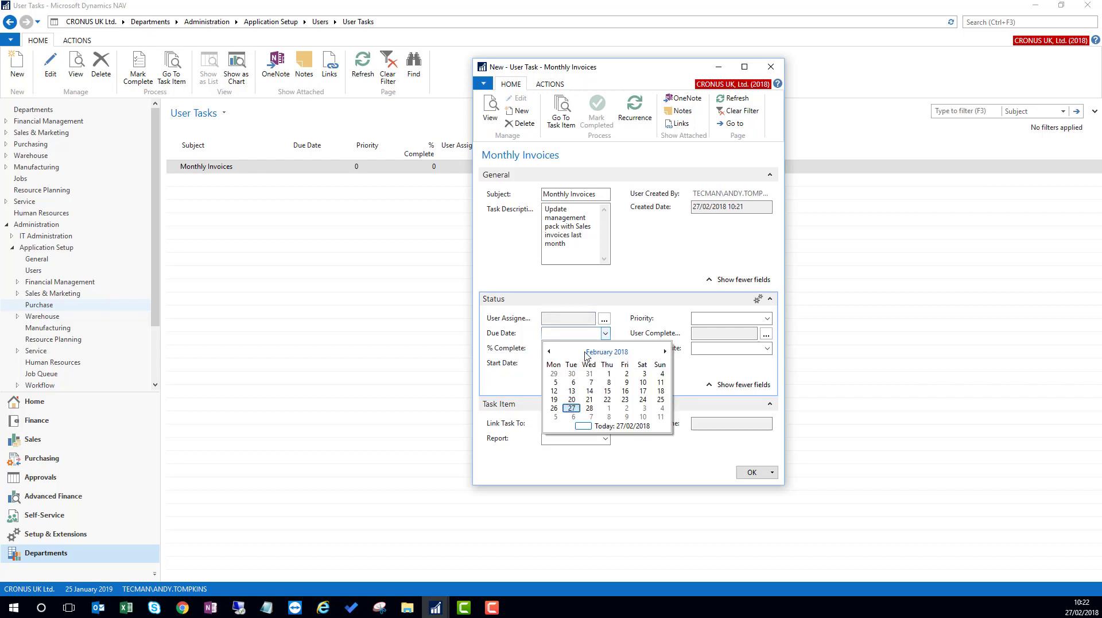
{"action": "left_click", "coordinate": [582, 338]}
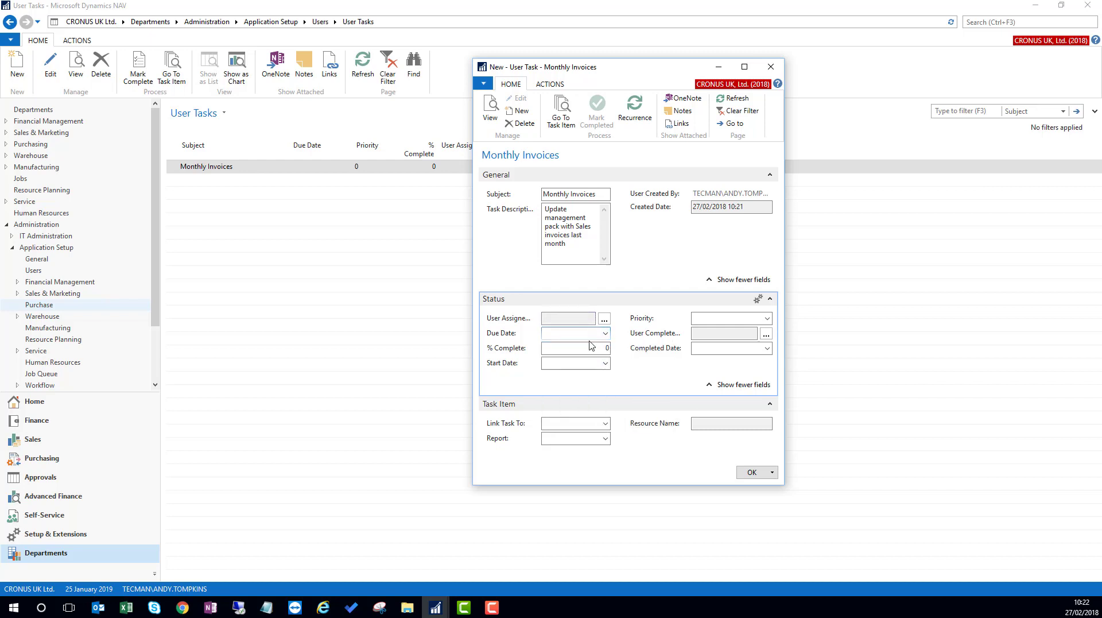
{"action": "left_click", "coordinate": [589, 348]}
{"action": "double_click", "coordinate": [607, 347]}
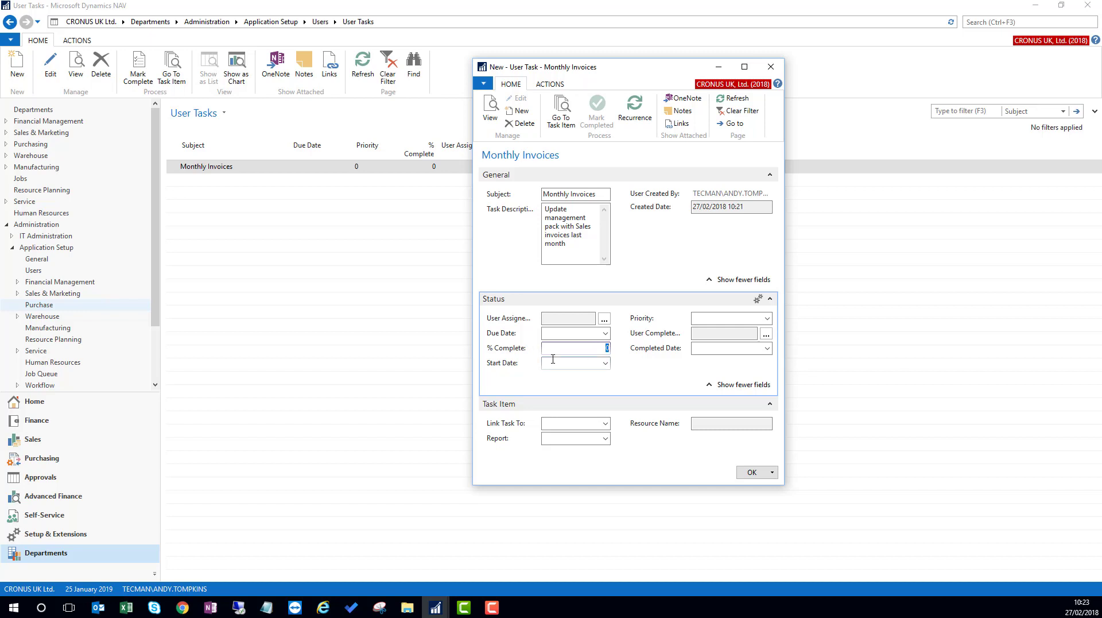
Set the task's start date to 01/03/2018 at 00:00
{"action": "left_click", "coordinate": [605, 363]}
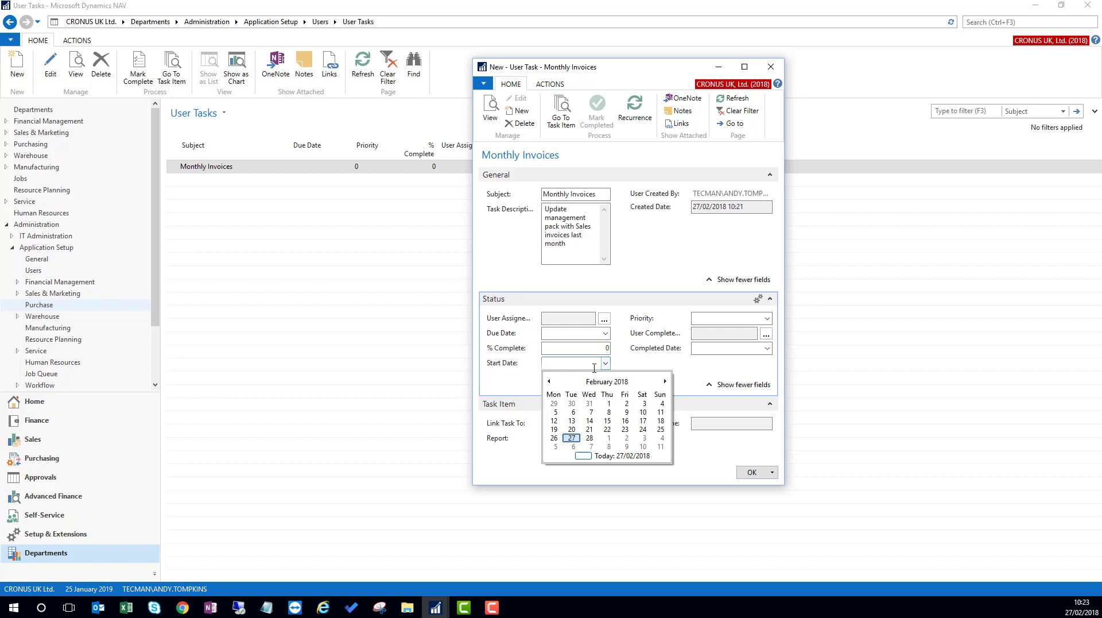
{"action": "left_click", "coordinate": [664, 381]}
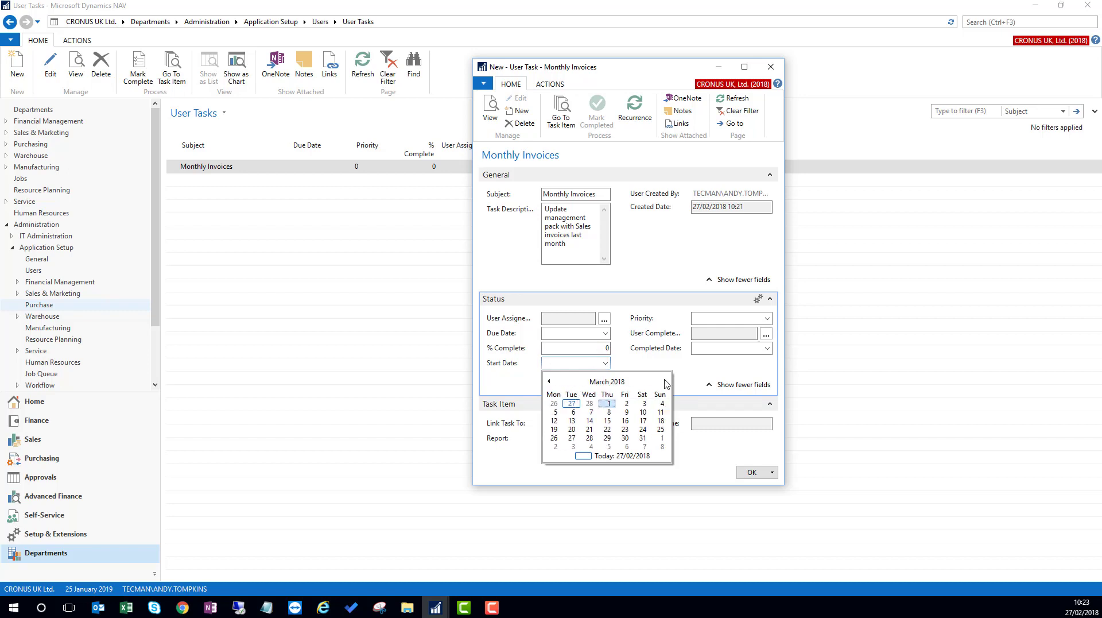
{"action": "left_click", "coordinate": [602, 403]}
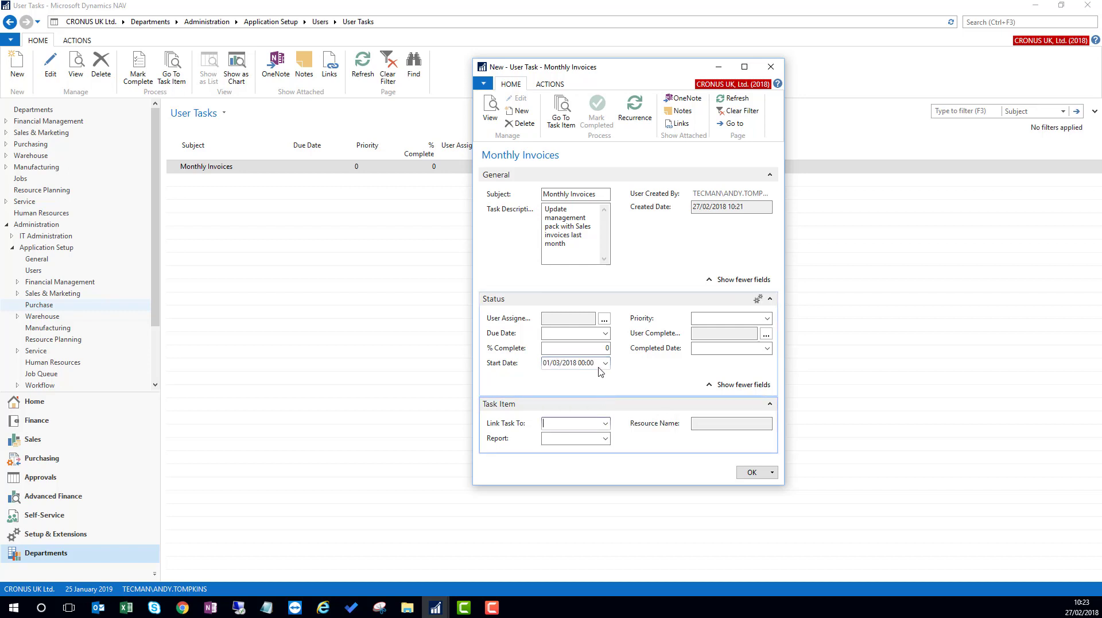
{"action": "left_click", "coordinate": [581, 362]}
{"action": "key", "text": "shift+End"}
{"action": "left_click_drag", "start_coordinate": [581, 362], "coordinate": [579, 362]}
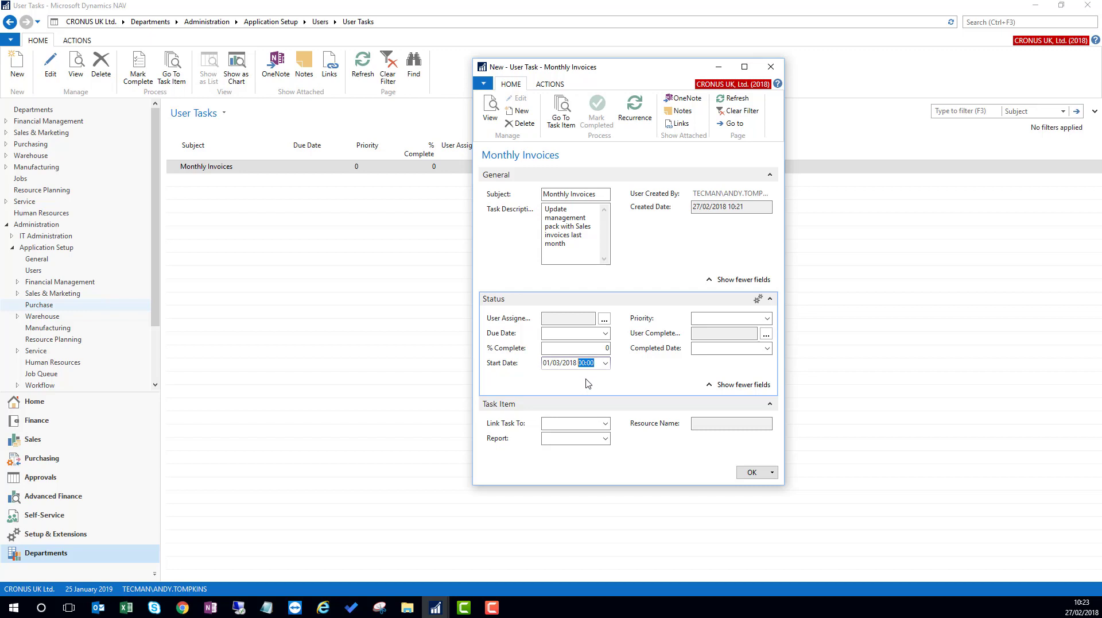
Set the Monthly Invoices task's priority to High
{"action": "left_click", "coordinate": [720, 318]}
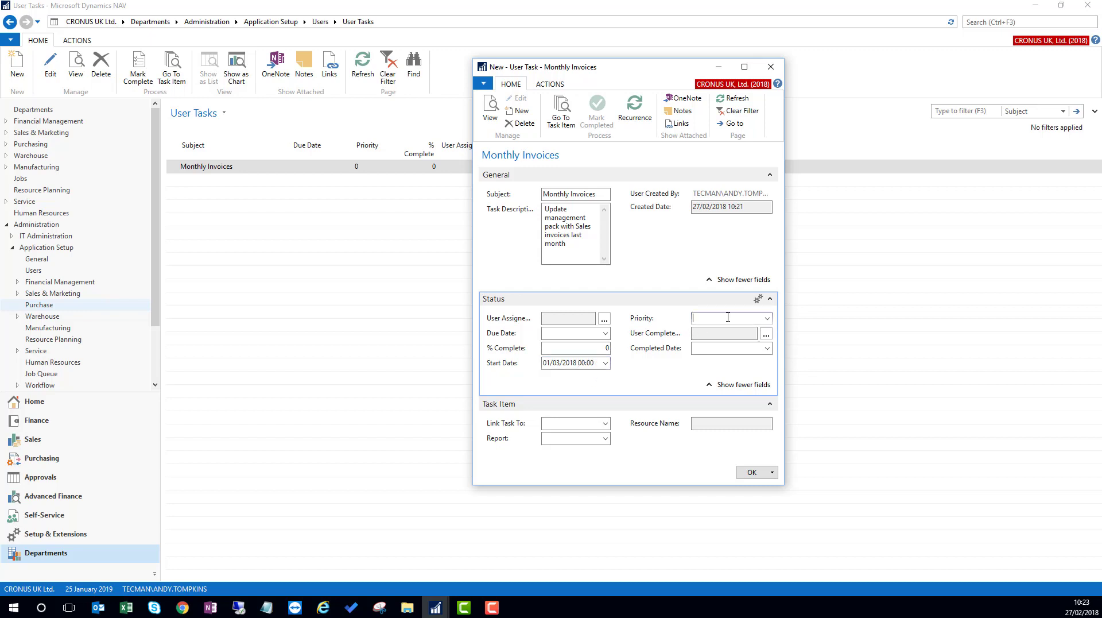
{"action": "left_click", "coordinate": [768, 318]}
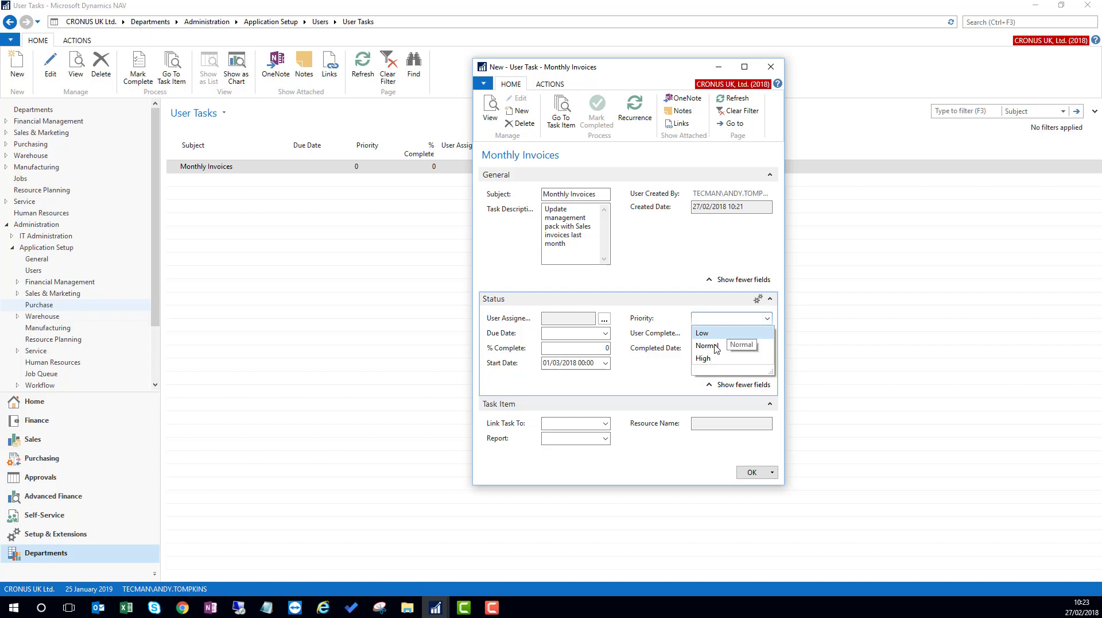
{"action": "left_click", "coordinate": [706, 358]}
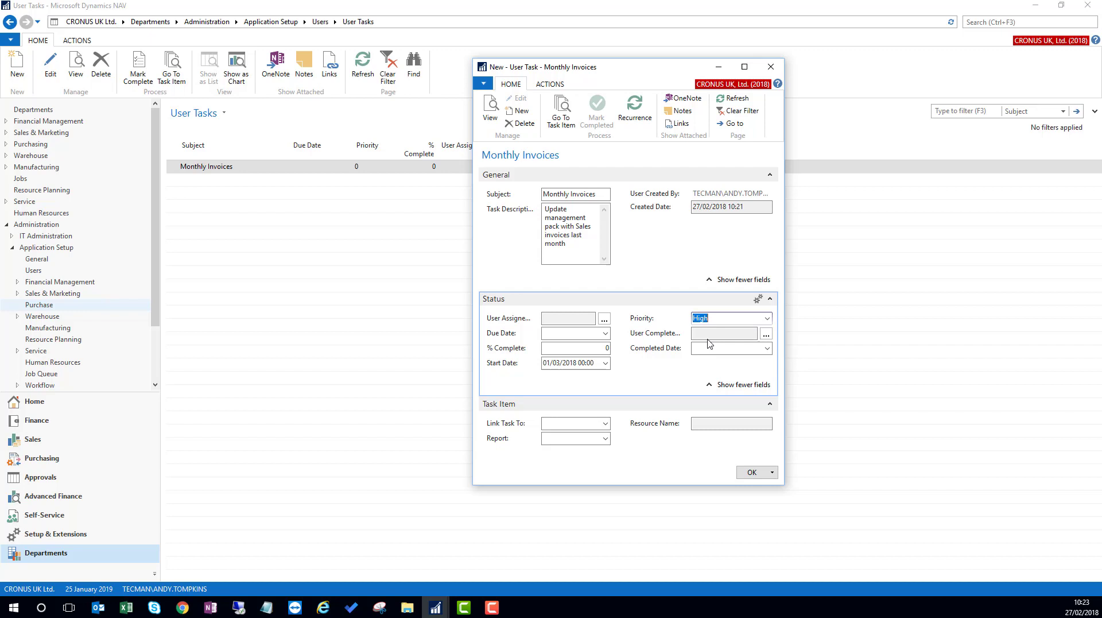
{"action": "left_click", "coordinate": [713, 333]}
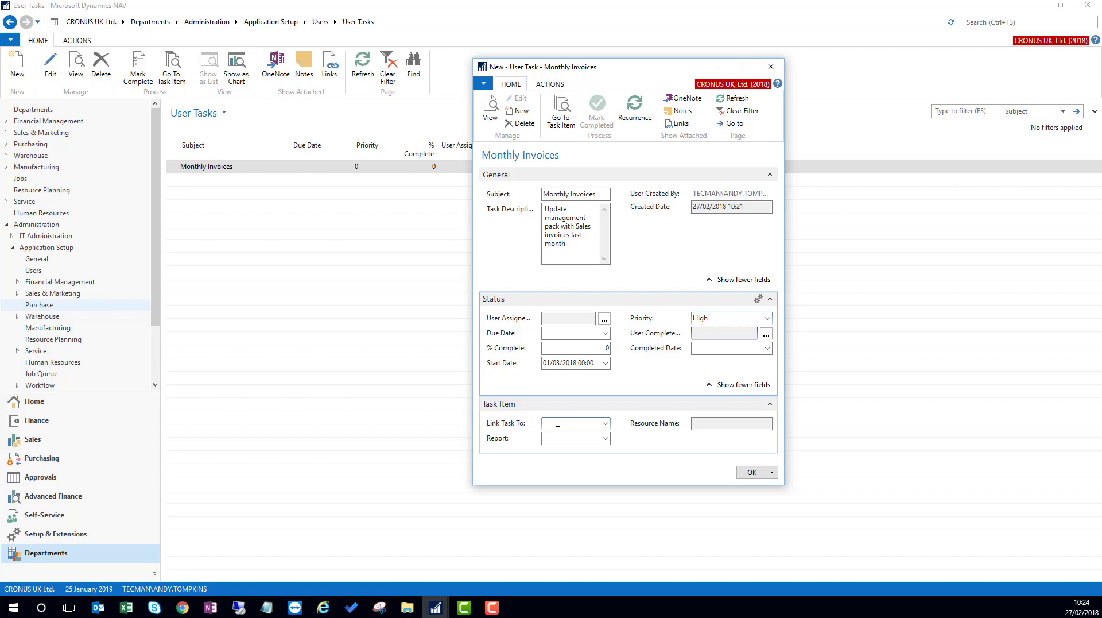
Link the task to page 143, Posted Sales Invoices
{"action": "left_click", "coordinate": [606, 423]}
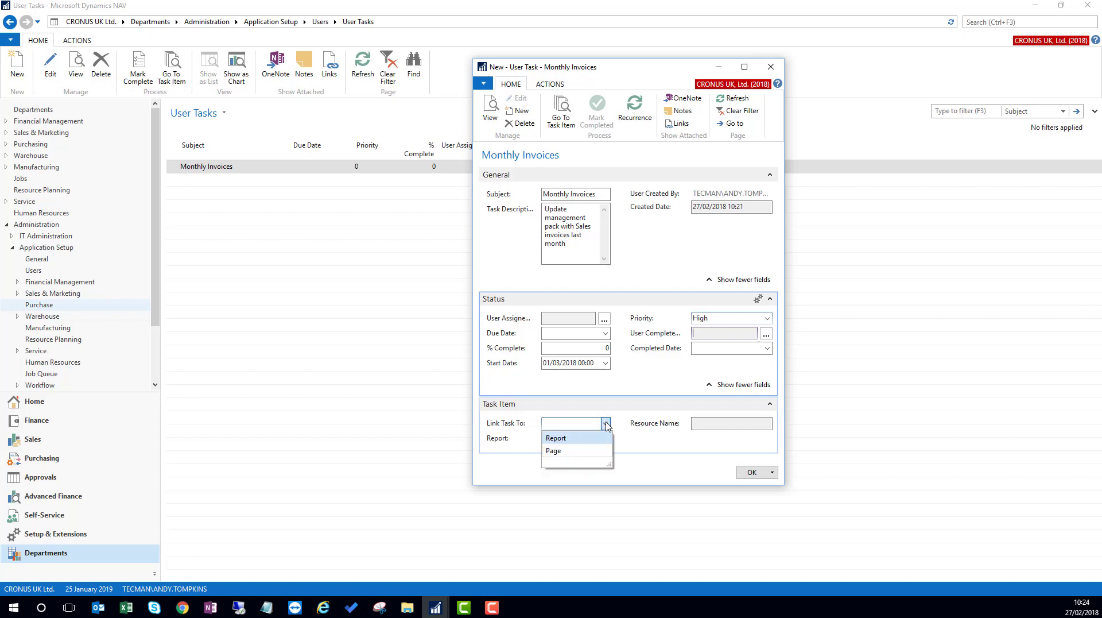
{"action": "left_click", "coordinate": [567, 451]}
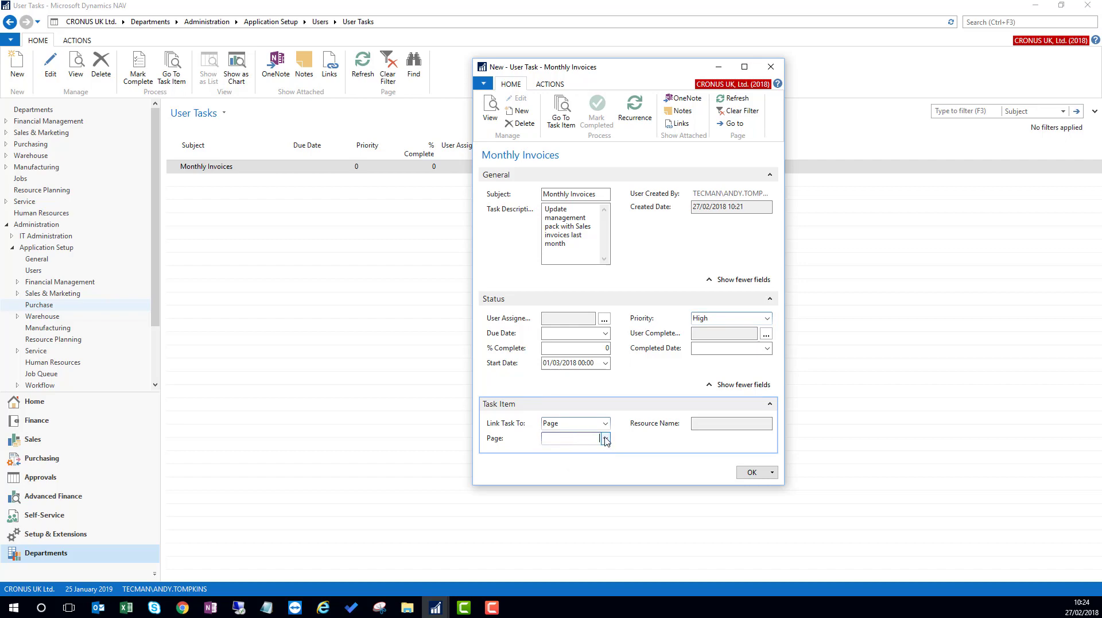
{"action": "left_click", "coordinate": [605, 439]}
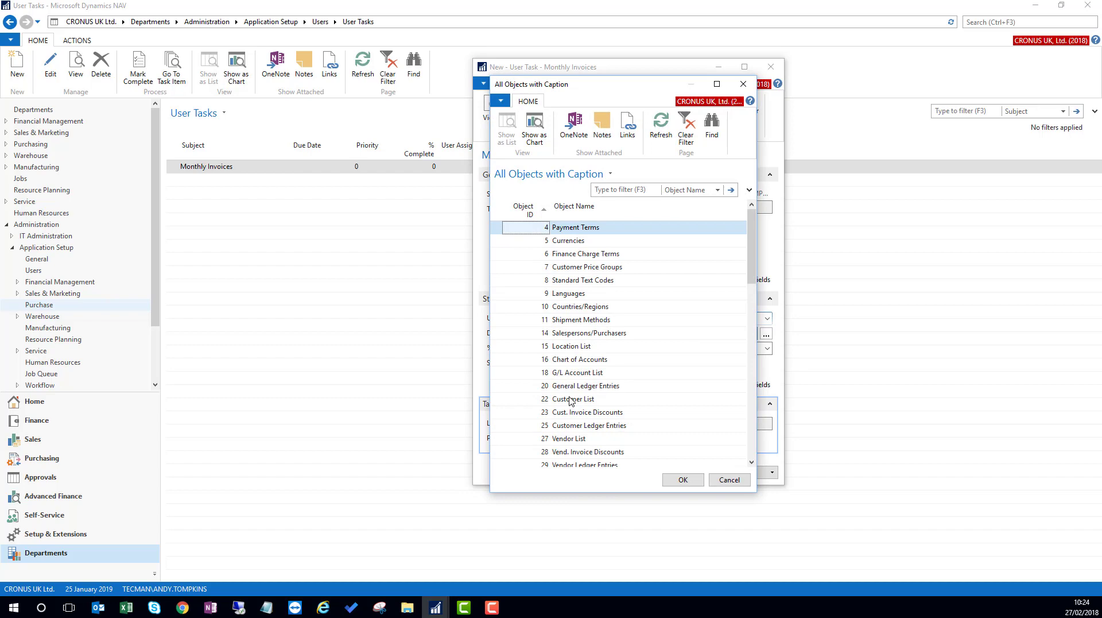
{"action": "scroll", "coordinate": [571, 400], "scroll_direction": "down", "scroll_amount": 20}
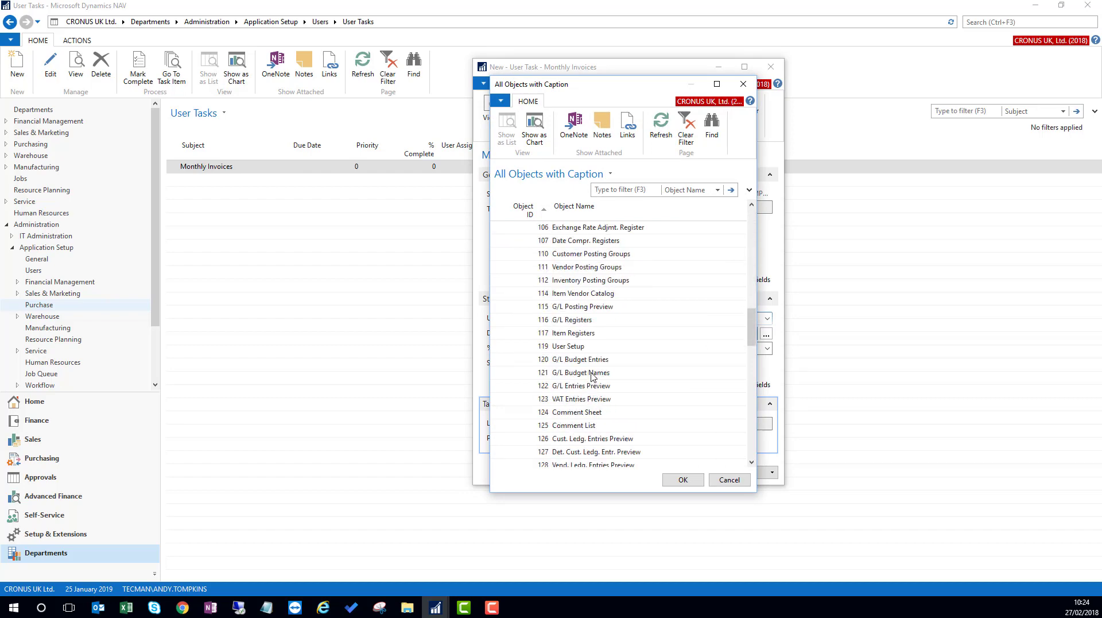
{"action": "scroll", "coordinate": [592, 376], "scroll_direction": "down", "scroll_amount": 4}
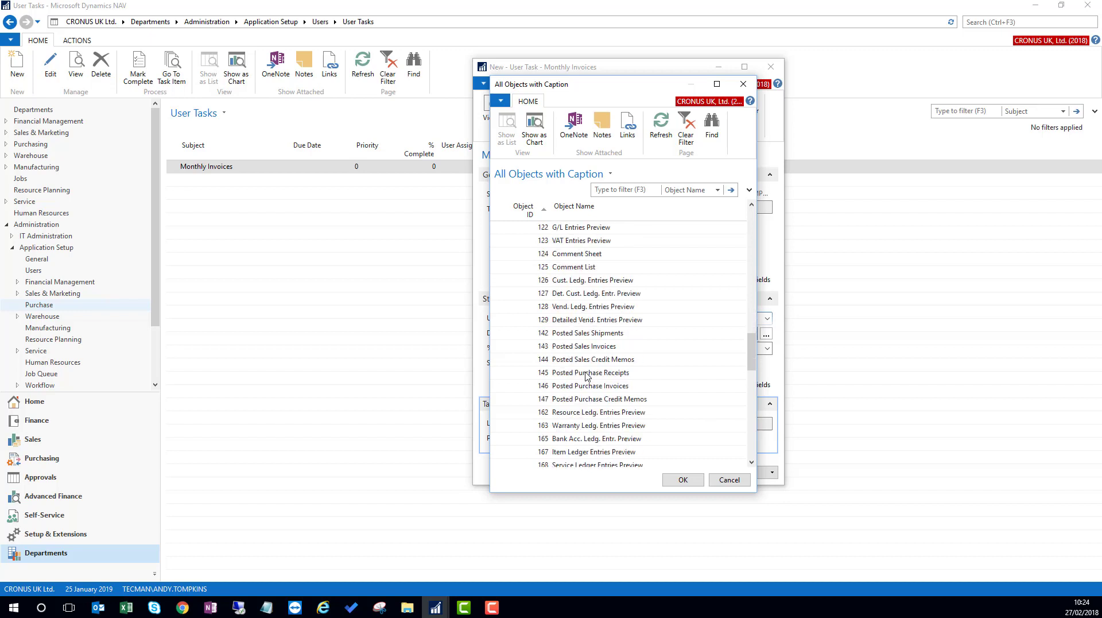
{"action": "left_click", "coordinate": [579, 348]}
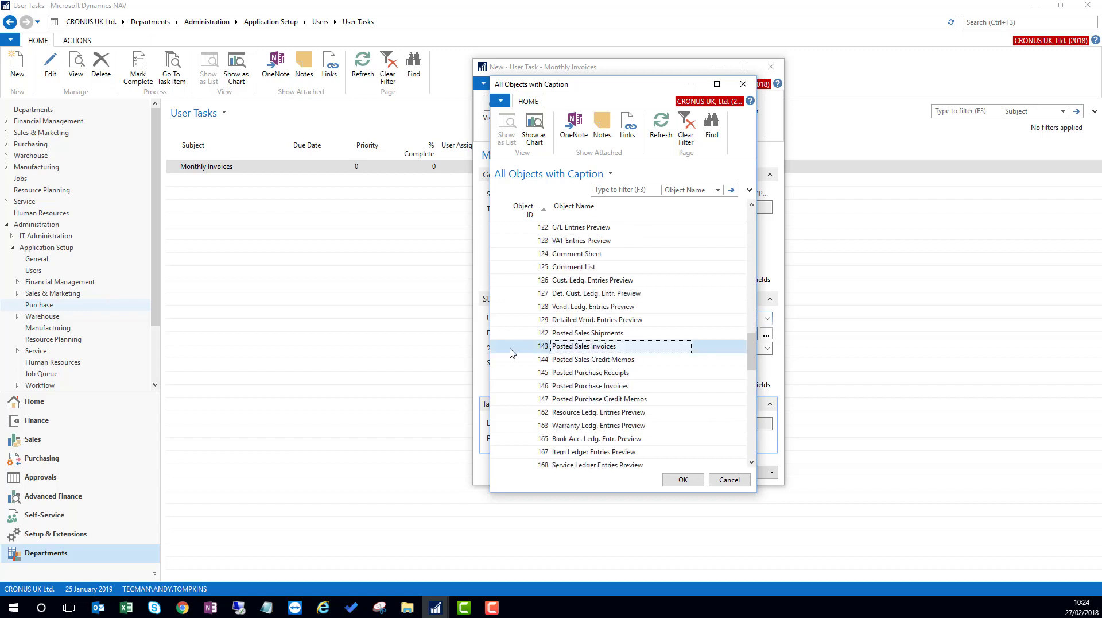
{"action": "left_click", "coordinate": [683, 480]}
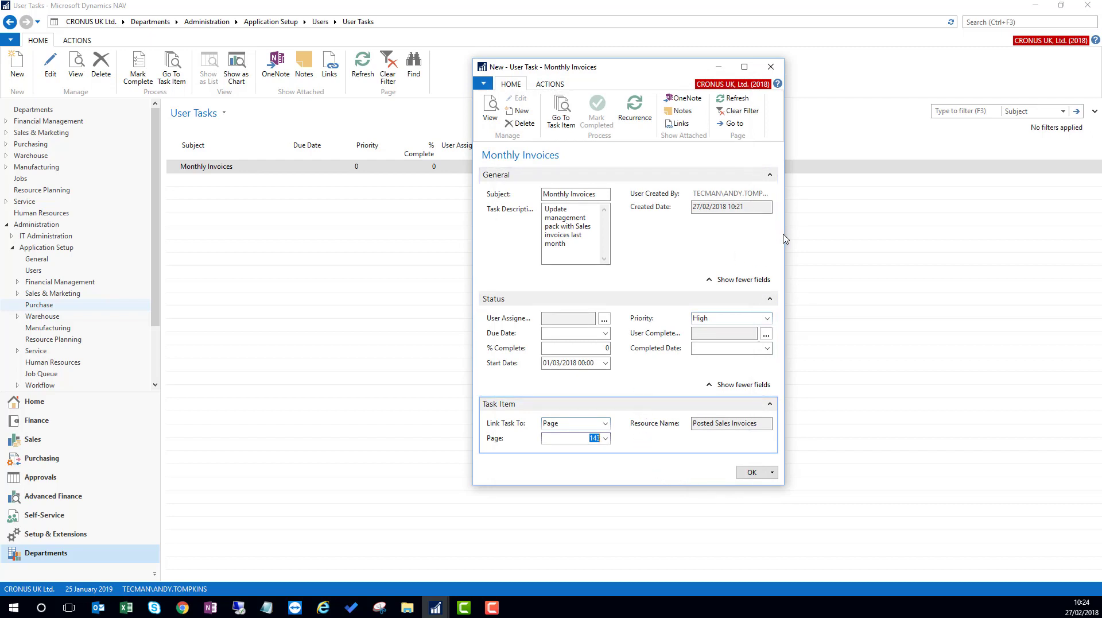
Make the task recur from 01/03/2018 with recurrence CM+1D and 12 occurrences, and save the task
{"action": "left_click_drag", "start_coordinate": [785, 239], "coordinate": [860, 239]}
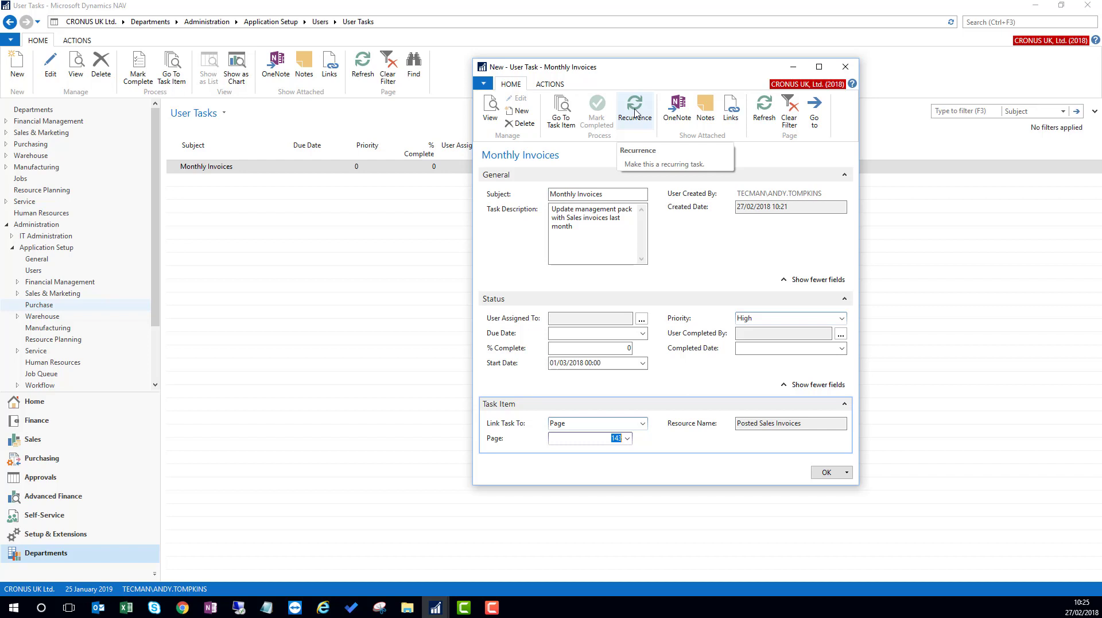
{"action": "left_click", "coordinate": [635, 112]}
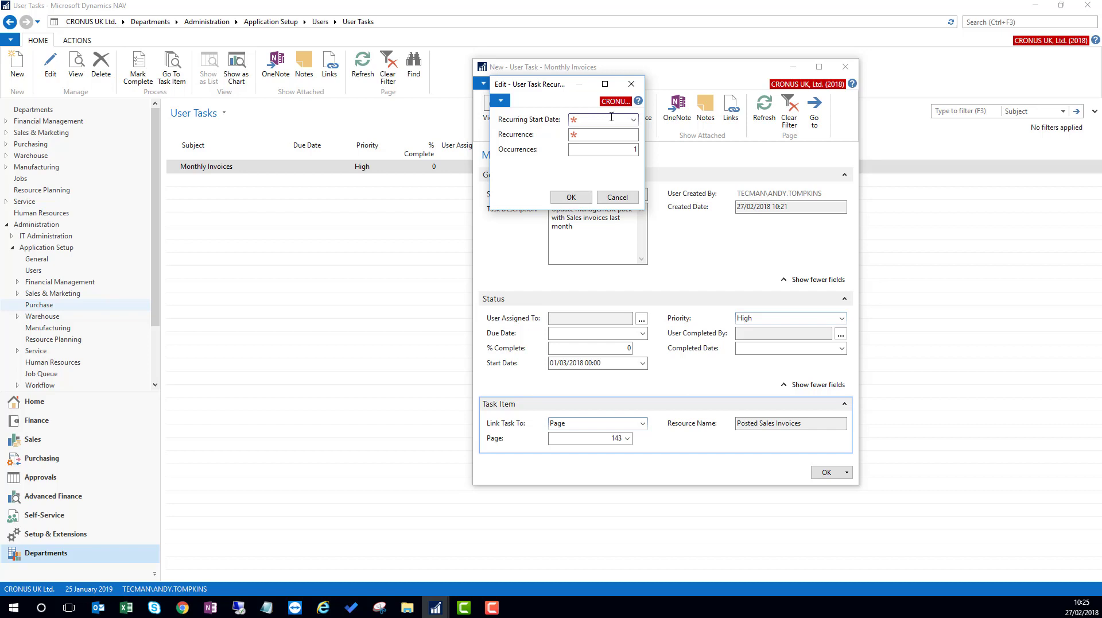
{"action": "type", "text": "1/3/189"}
{"action": "key", "text": "BackSpace"}
{"action": "left_click", "coordinate": [605, 133]}
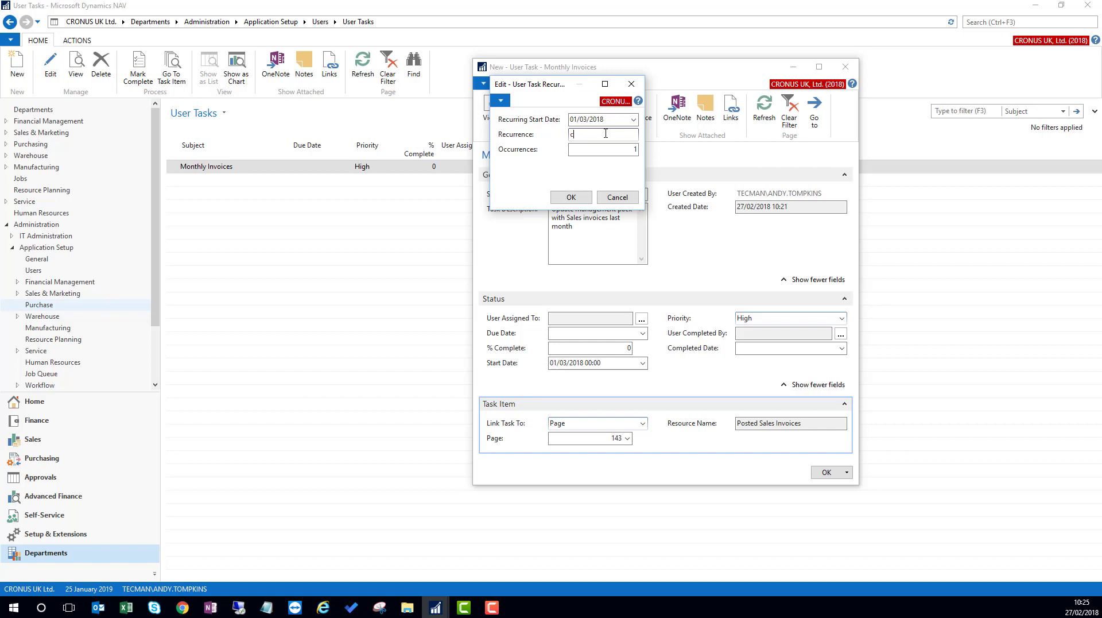
{"action": "type", "text": "m+1d"}
{"action": "key", "text": "Tab"}
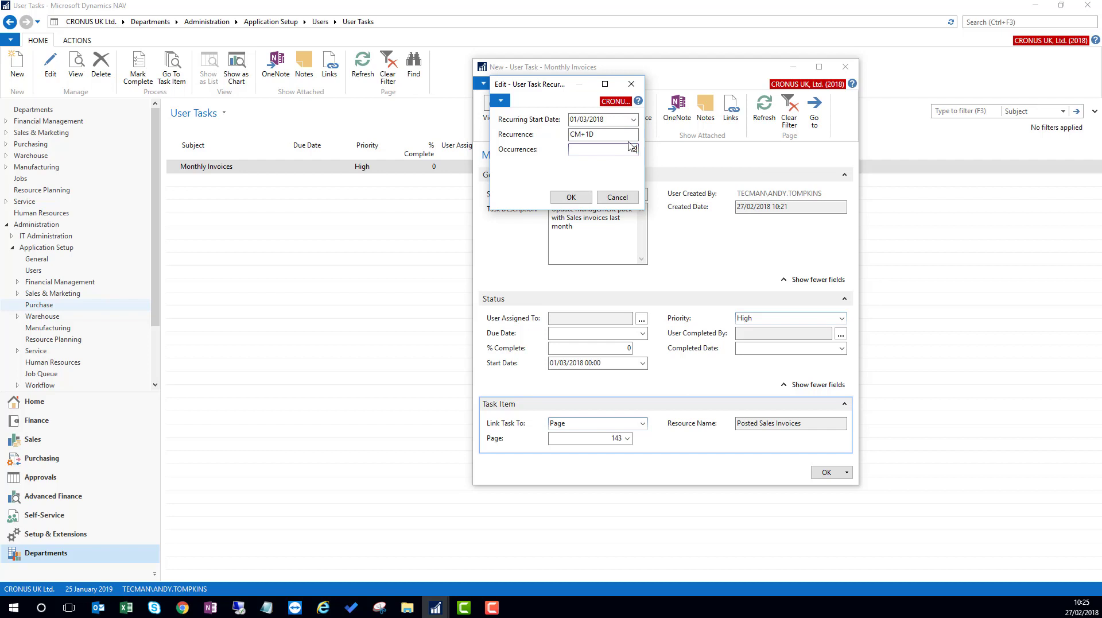
{"action": "left_click", "coordinate": [572, 196]}
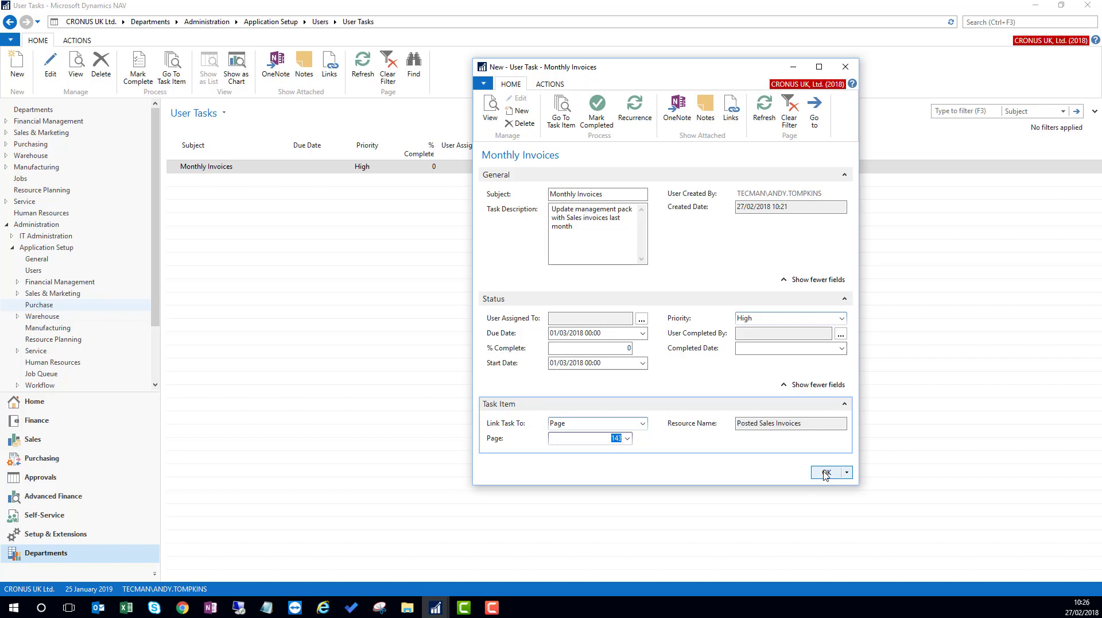
{"action": "left_click", "coordinate": [825, 472]}
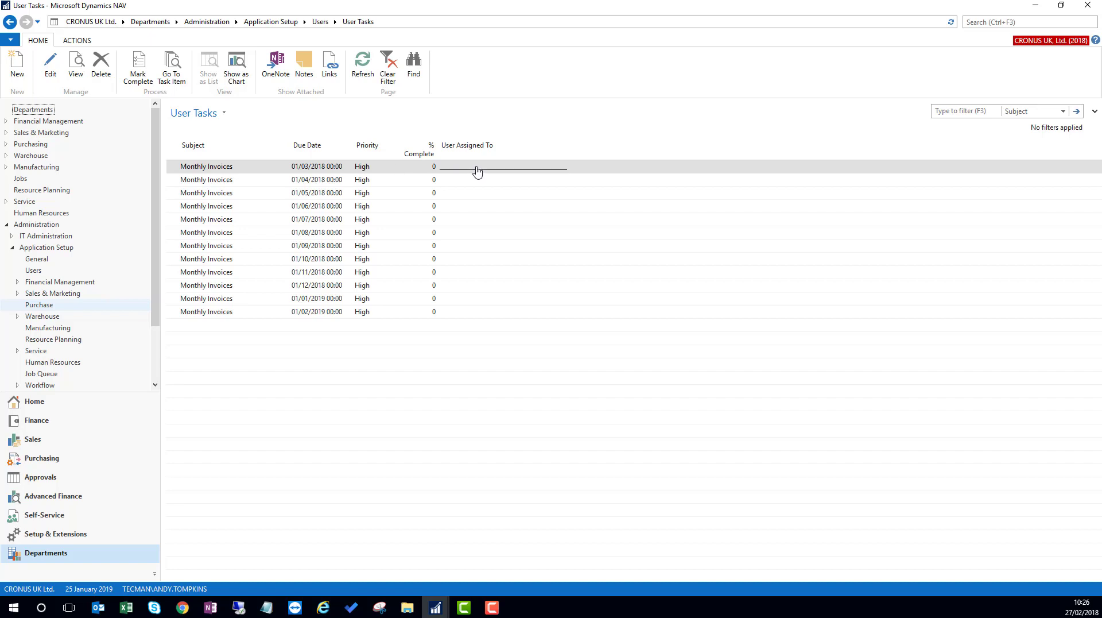
Assign the Monthly Invoices task due 01/03/2018 to the second user in the Users list and save the task
{"action": "left_click", "coordinate": [248, 167]}
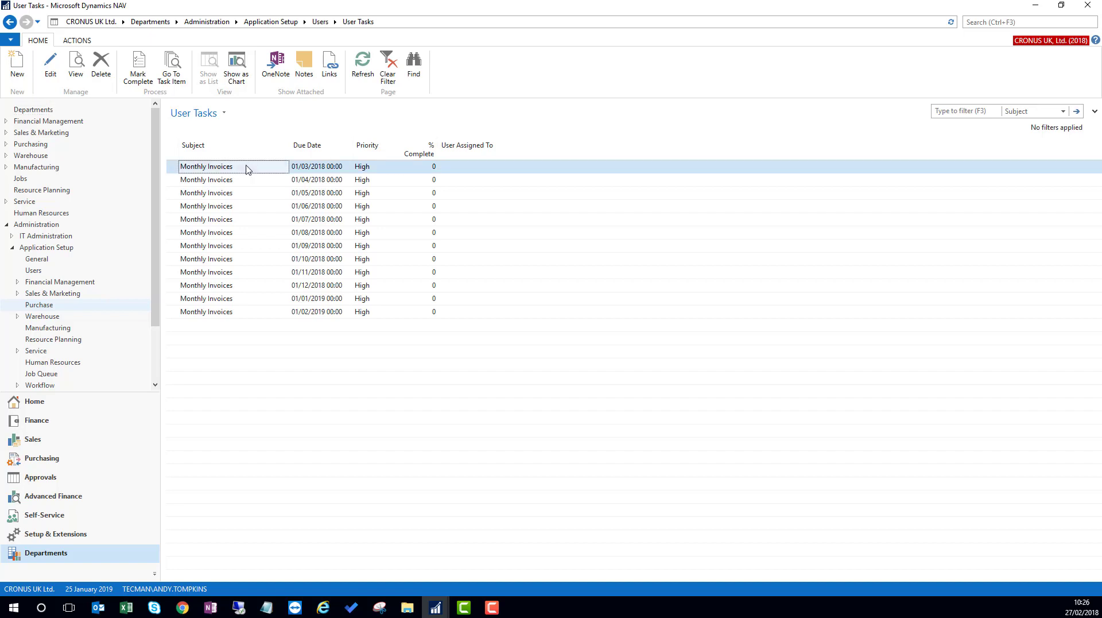
{"action": "left_click", "coordinate": [51, 64]}
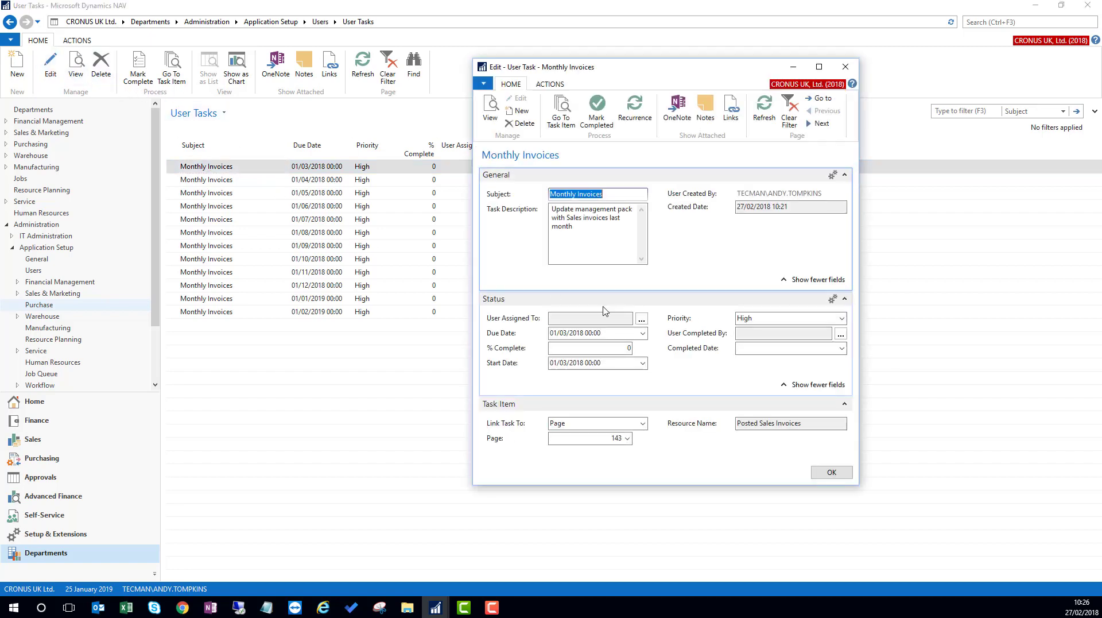
{"action": "left_click", "coordinate": [640, 322]}
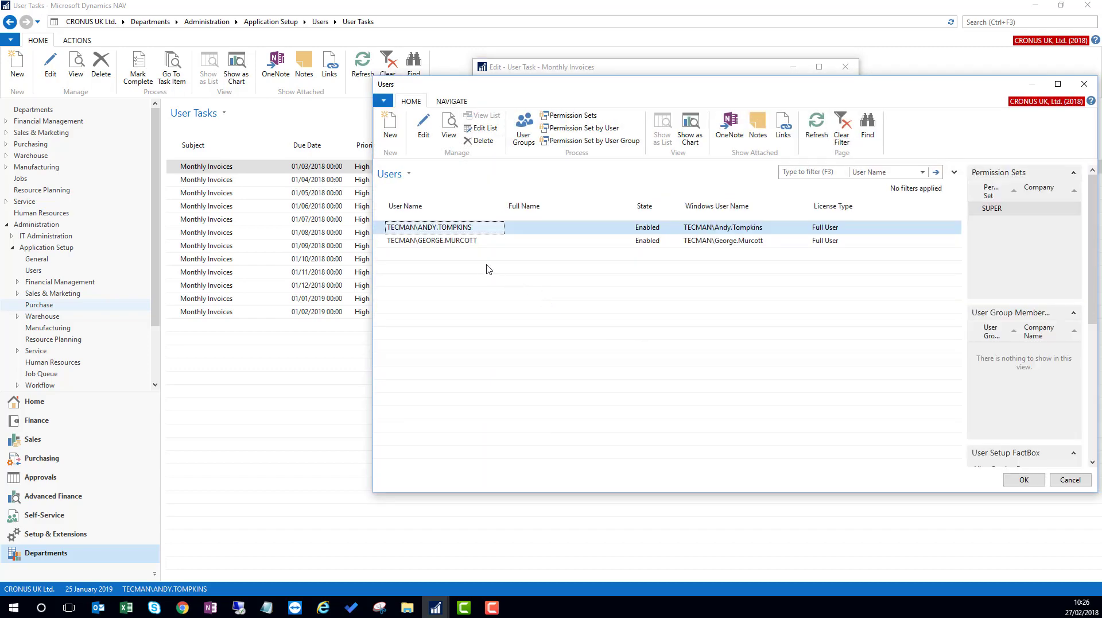
{"action": "left_click", "coordinate": [427, 241]}
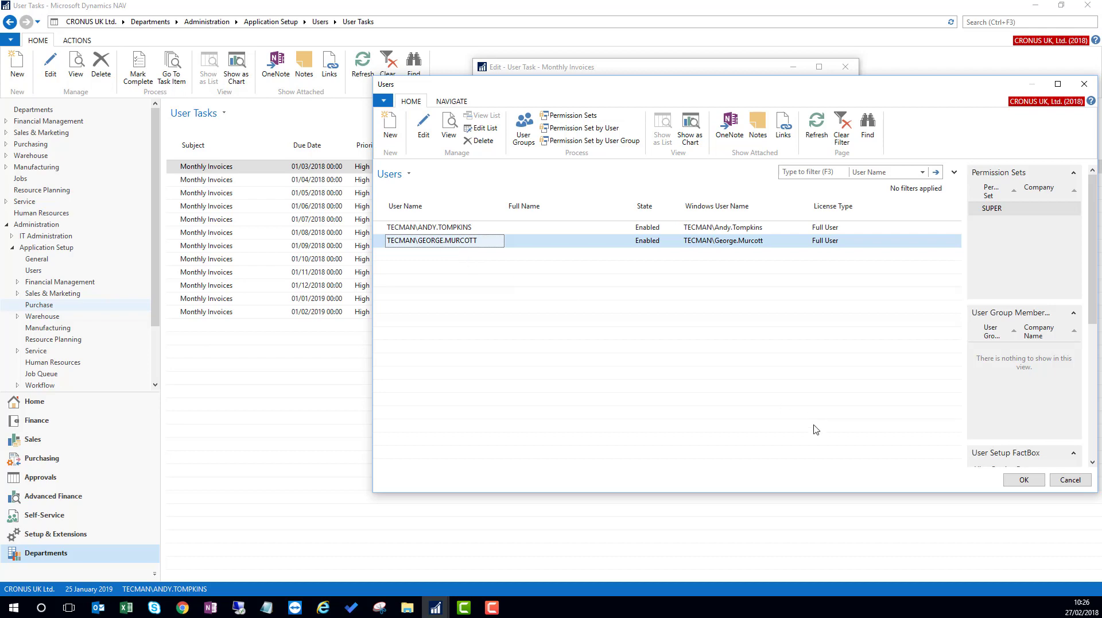
{"action": "left_click", "coordinate": [1024, 479]}
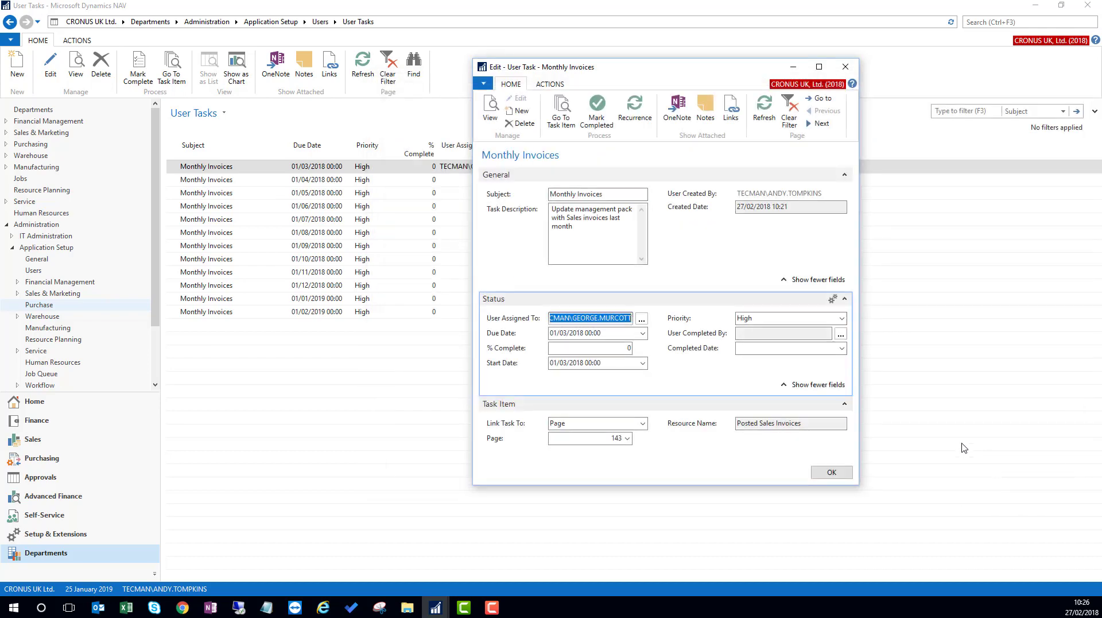
{"action": "left_click", "coordinate": [827, 475]}
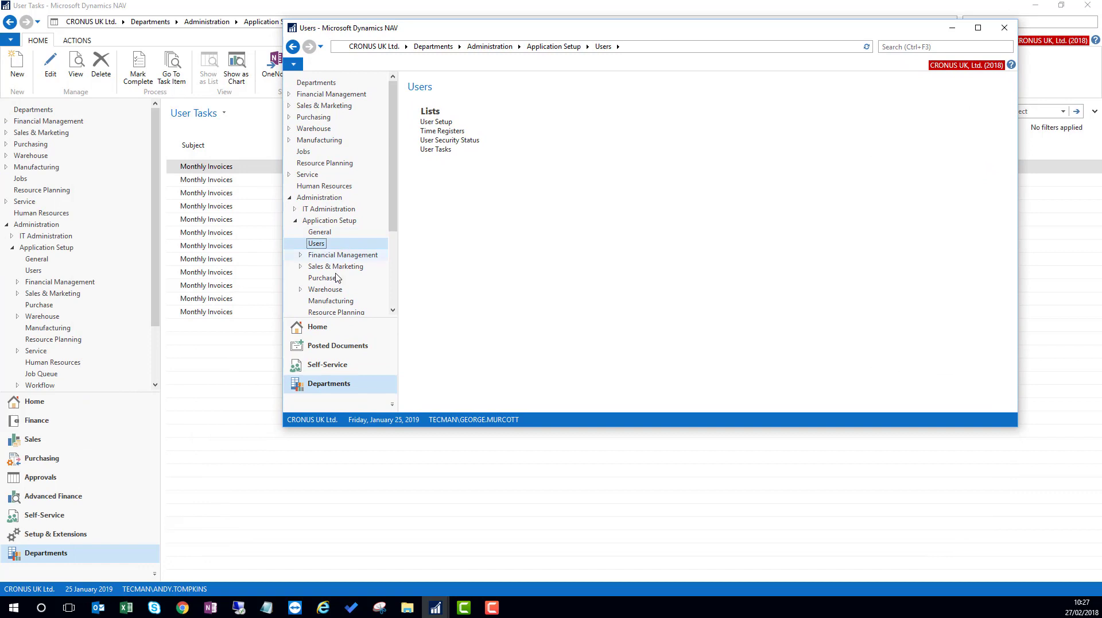
In the assigned user's session, open the Pending User Tasks list from the Sales Order Processor Role Center
{"action": "left_click", "coordinate": [322, 328]}
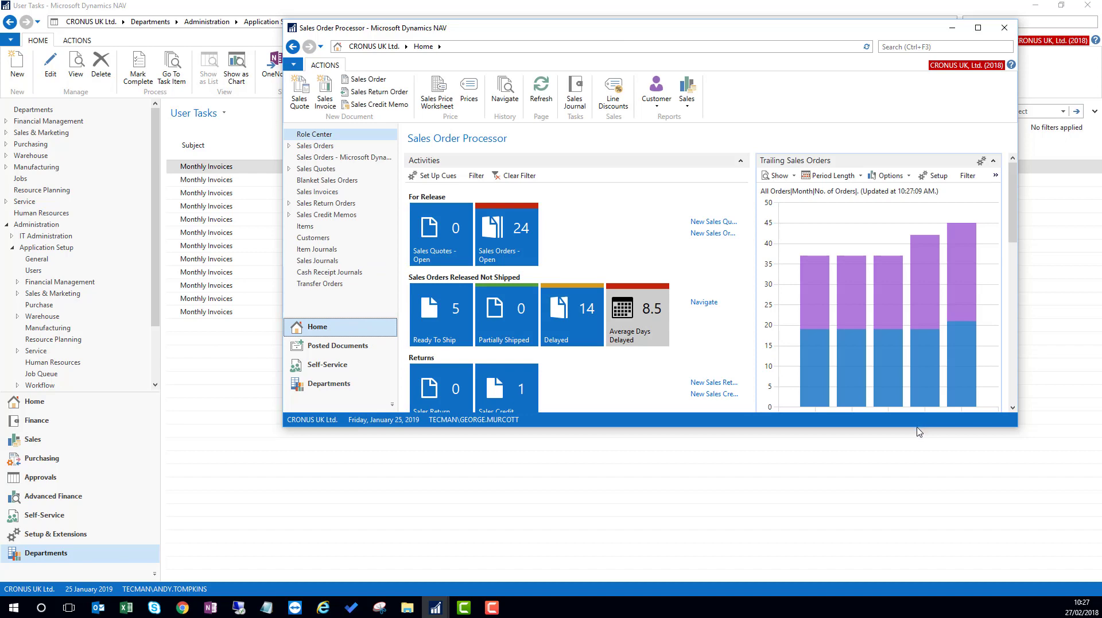
{"action": "left_click_drag", "start_coordinate": [916, 427], "coordinate": [894, 559]}
{"action": "scroll", "coordinate": [634, 373], "scroll_direction": "down", "scroll_amount": 2}
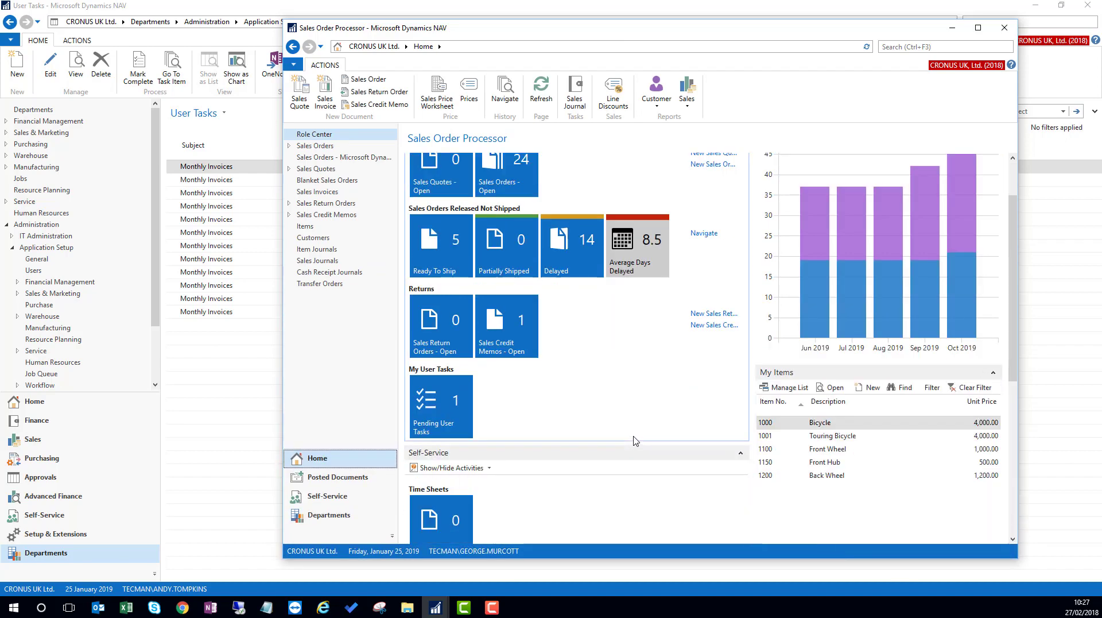
{"action": "left_click", "coordinate": [441, 401]}
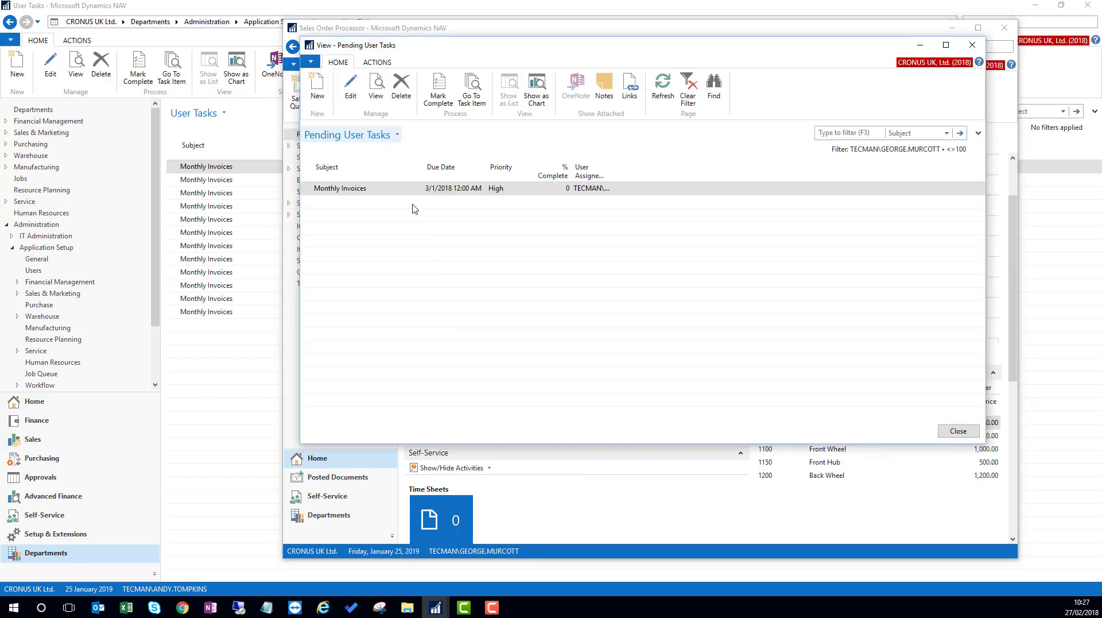
View the Posted Sales Invoices page linked to the pending Monthly Invoices task, and close it
{"action": "left_click", "coordinate": [376, 194]}
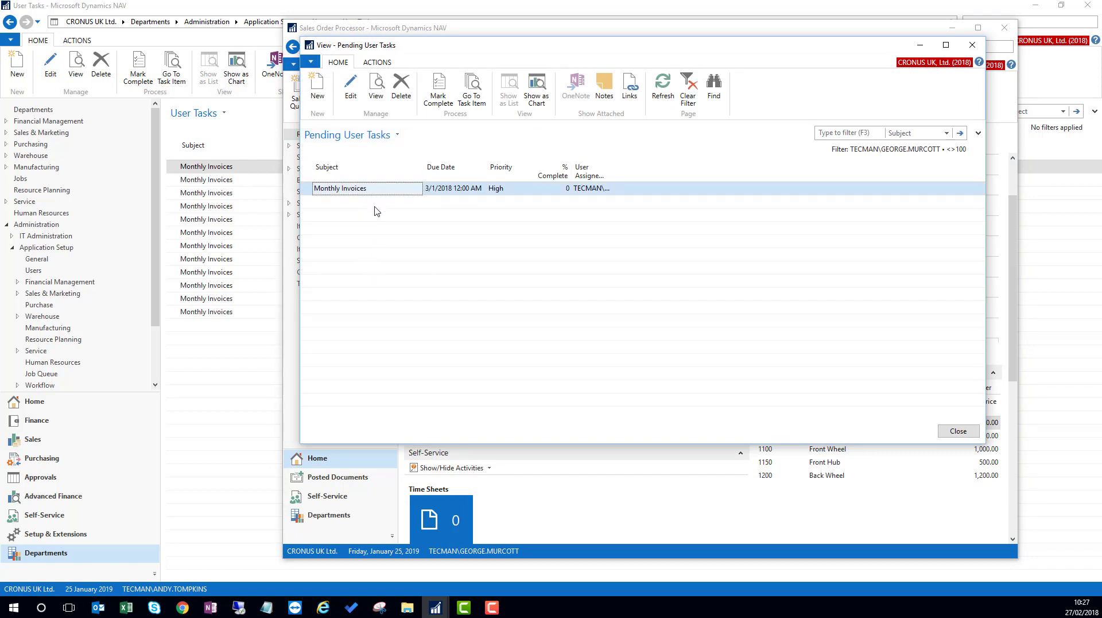
{"action": "left_click", "coordinate": [475, 95]}
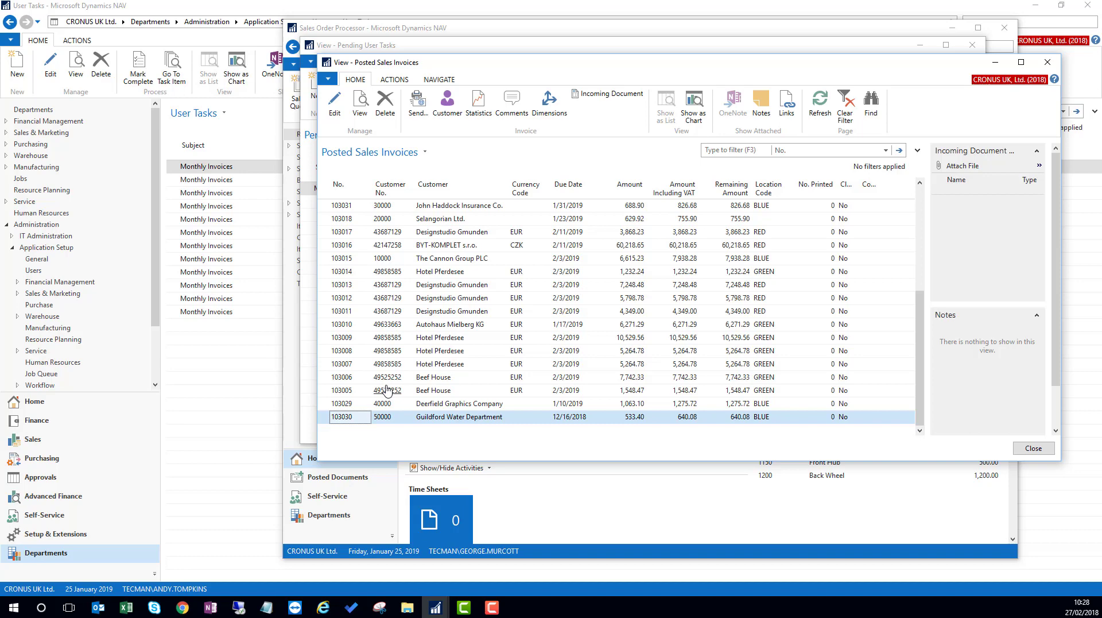
{"action": "left_click", "coordinate": [1025, 454]}
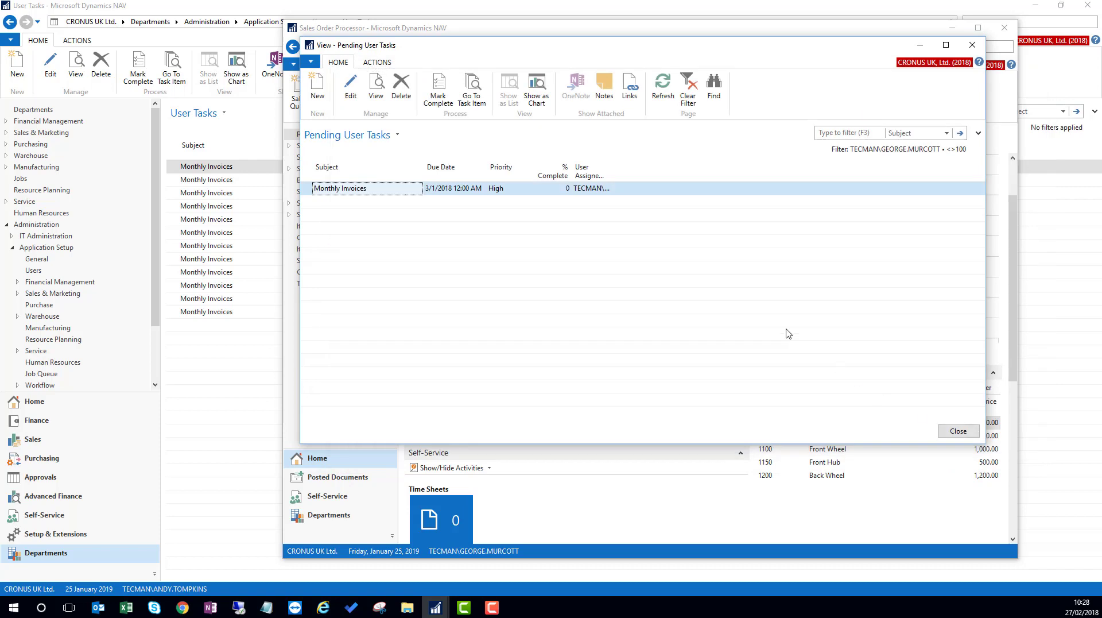
Set the pending Monthly Invoices task's % Complete to 100 and save the task
{"action": "left_click", "coordinate": [349, 85]}
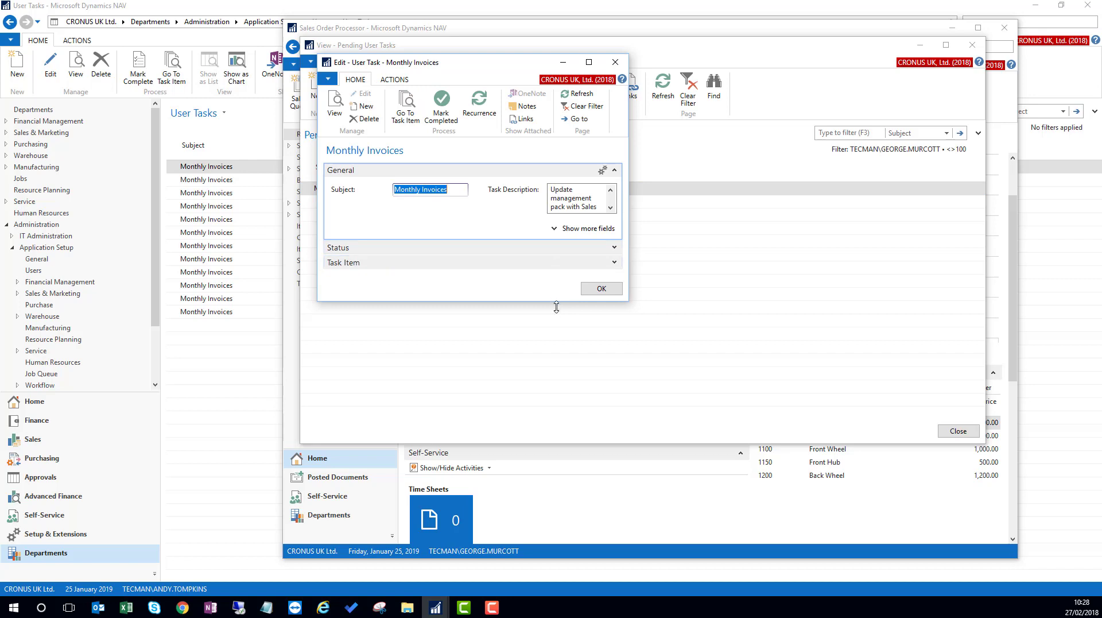
{"action": "left_click_drag", "start_coordinate": [554, 305], "coordinate": [539, 395]}
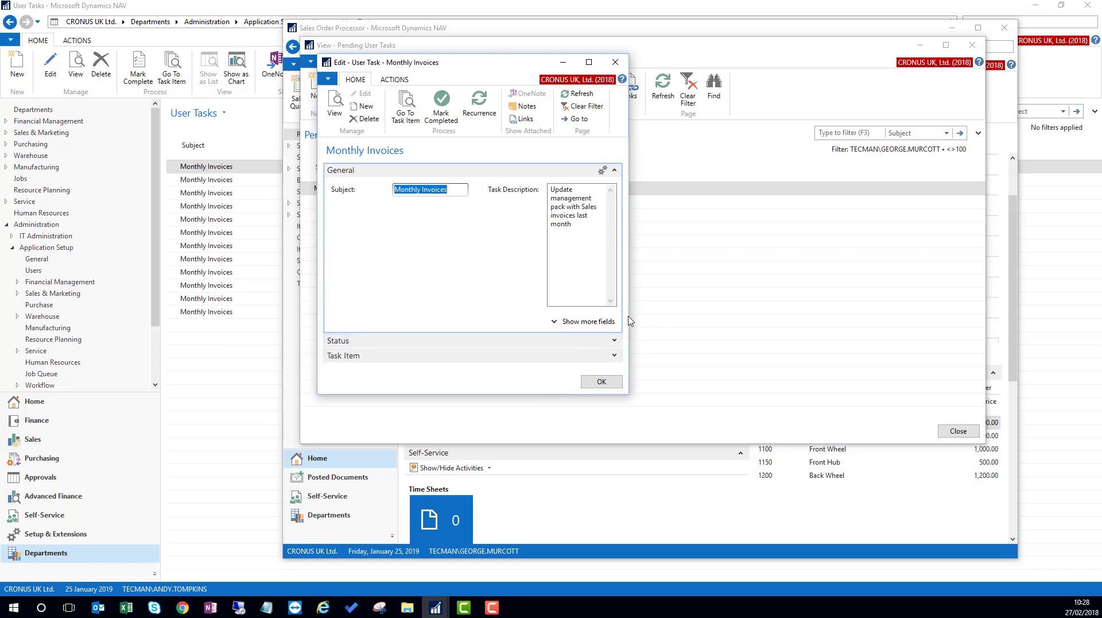
{"action": "left_click_drag", "start_coordinate": [630, 315], "coordinate": [803, 322]}
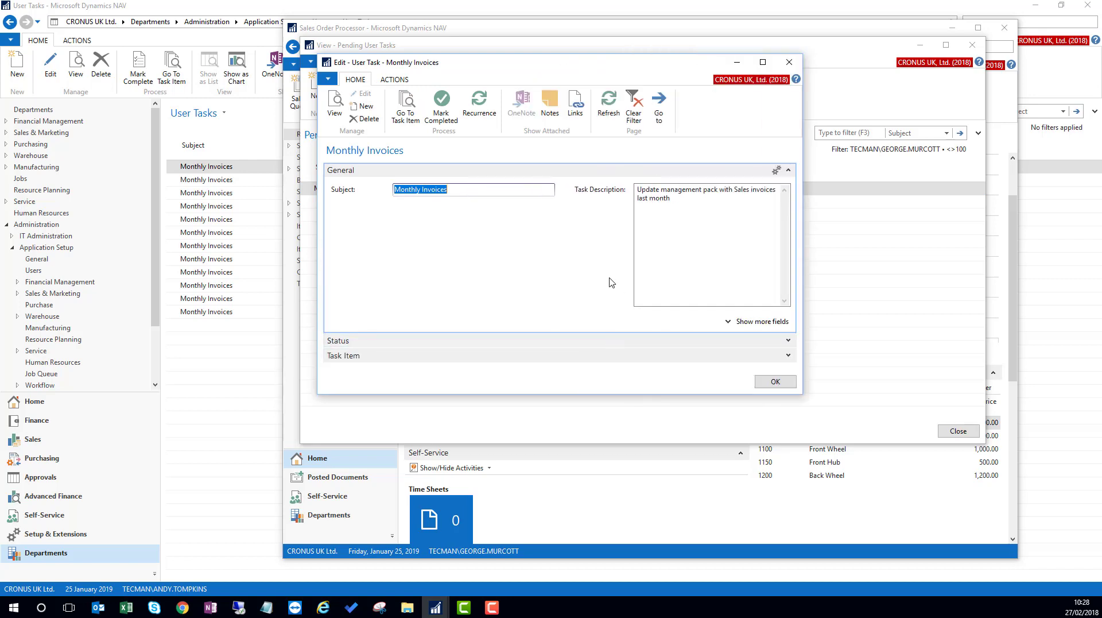
{"action": "left_click", "coordinate": [788, 341]}
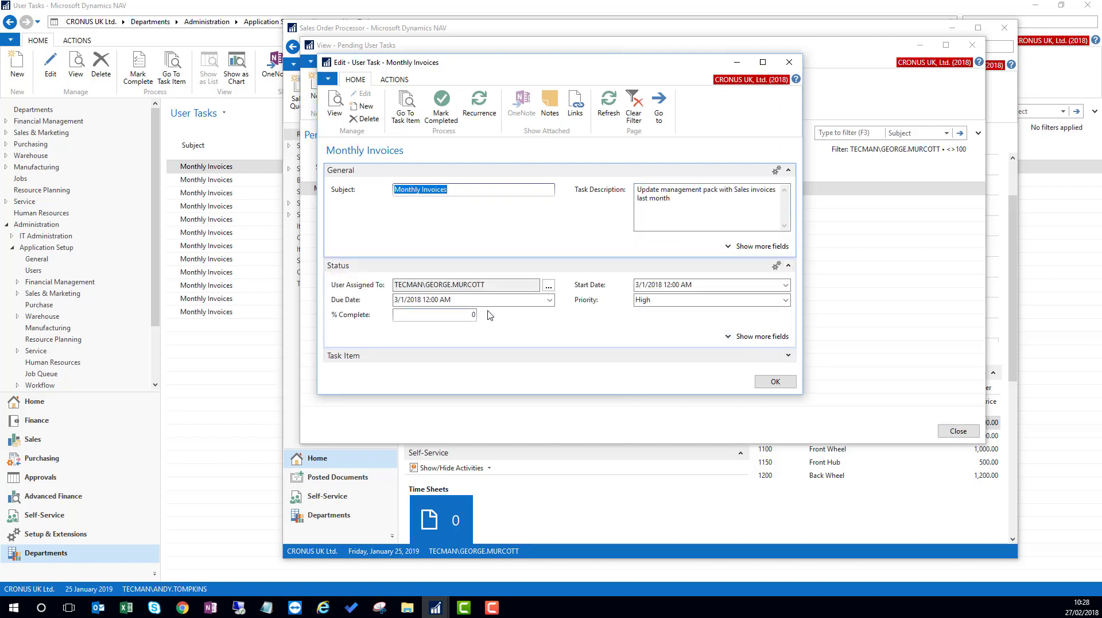
{"action": "left_click", "coordinate": [468, 315]}
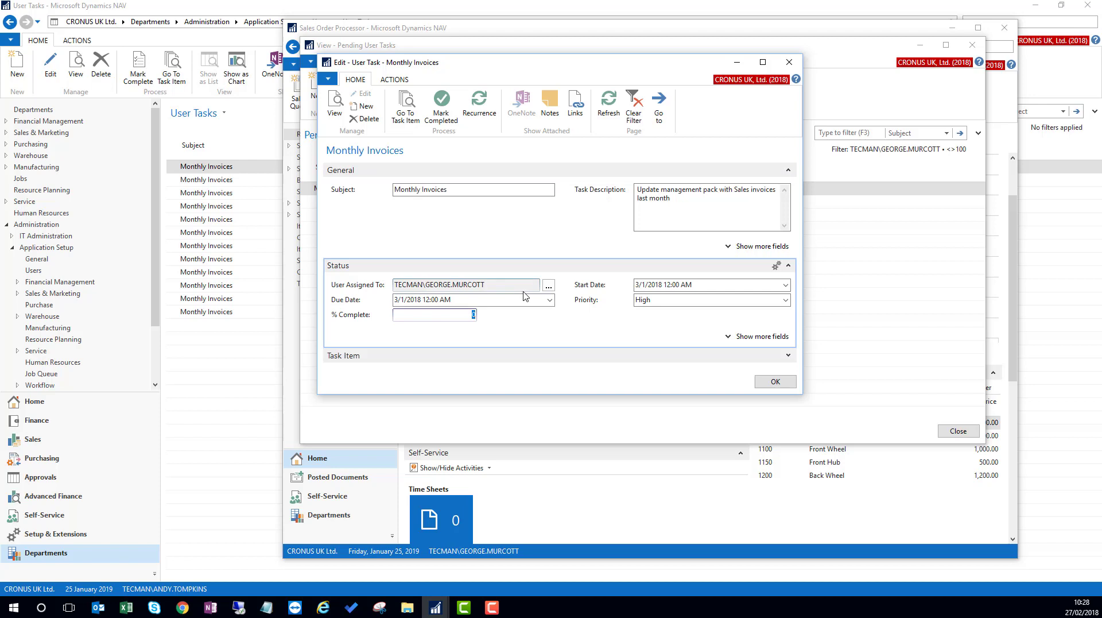
{"action": "type", "text": "1000"}
{"action": "left_click", "coordinate": [777, 381]}
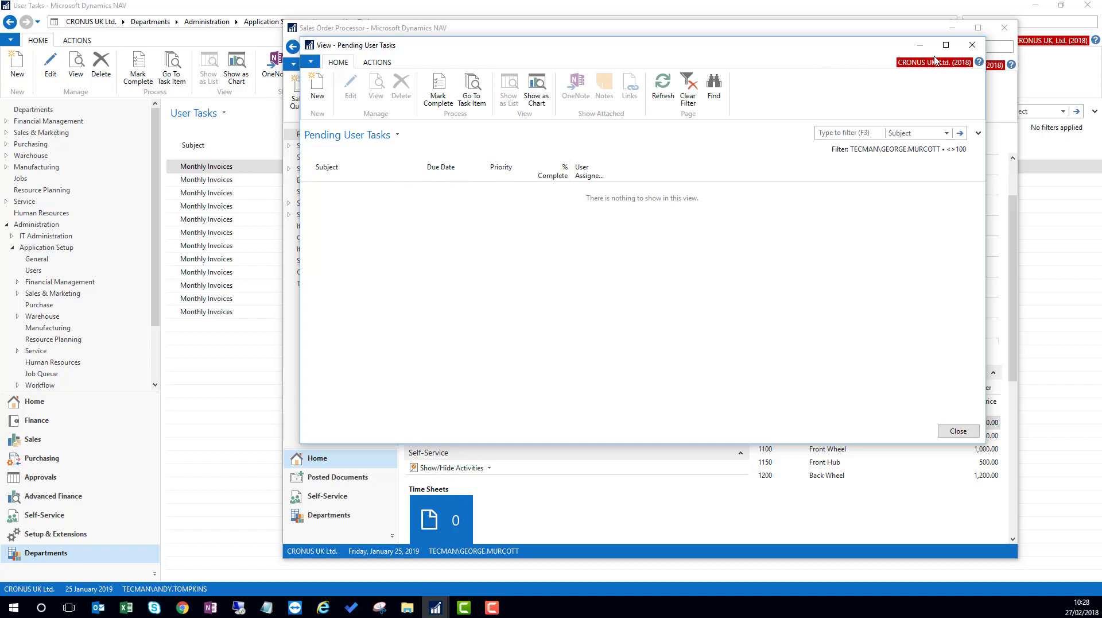
Check the Monthly Invoices task's completion in the assignee's Role Center and in the administrator's User Tasks list
{"action": "left_click", "coordinate": [971, 47]}
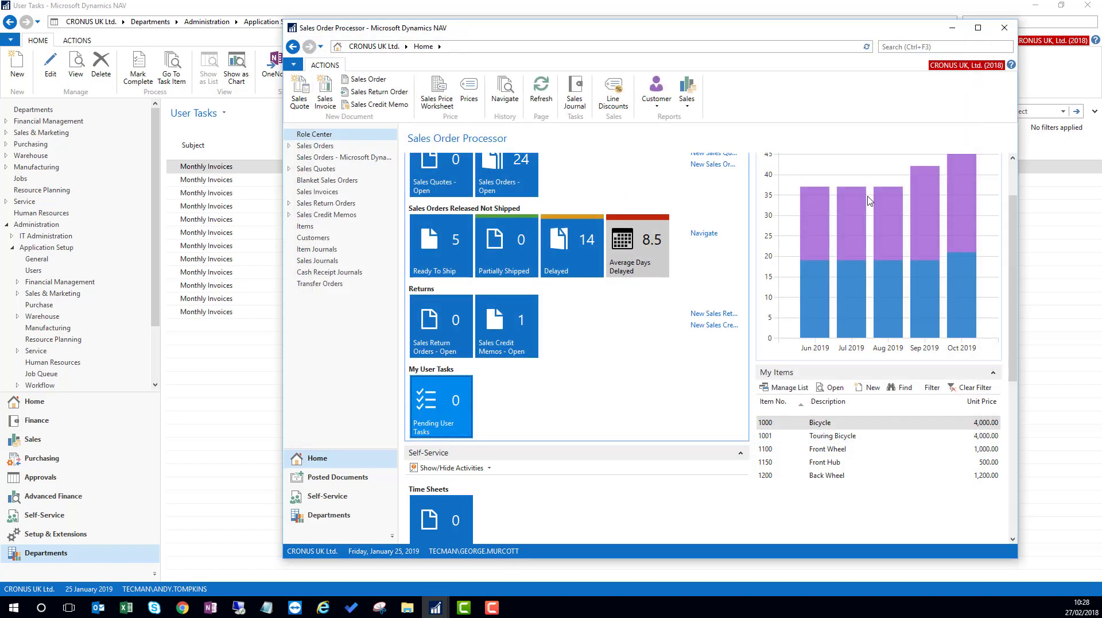
{"action": "scroll", "coordinate": [801, 208], "scroll_direction": "down", "scroll_amount": 2}
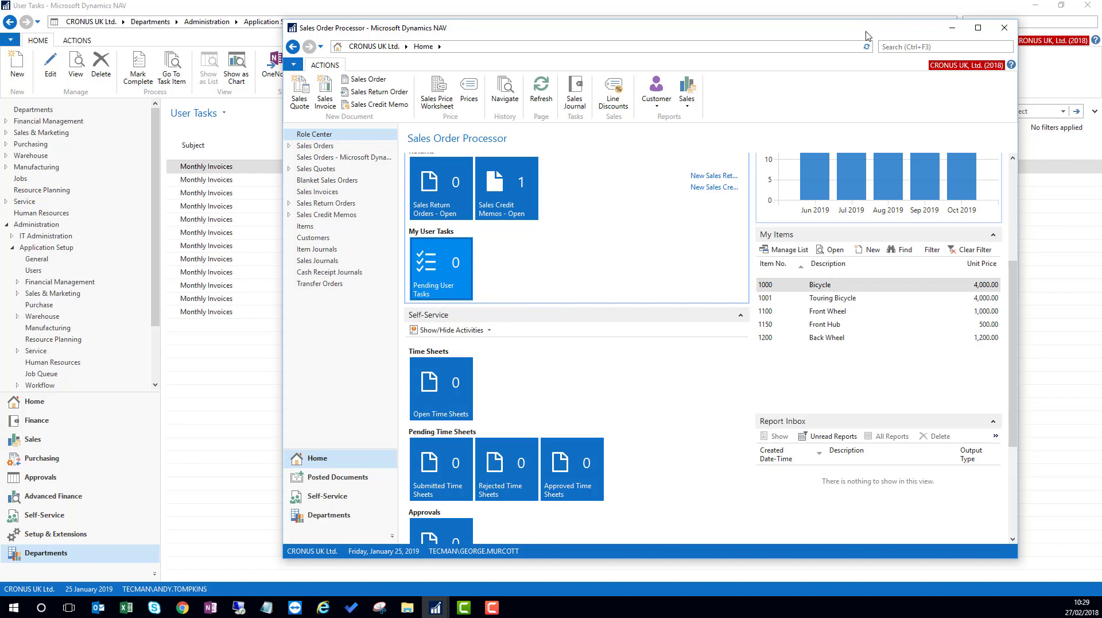
{"action": "left_click_drag", "start_coordinate": [844, 28], "coordinate": [0, 26]}
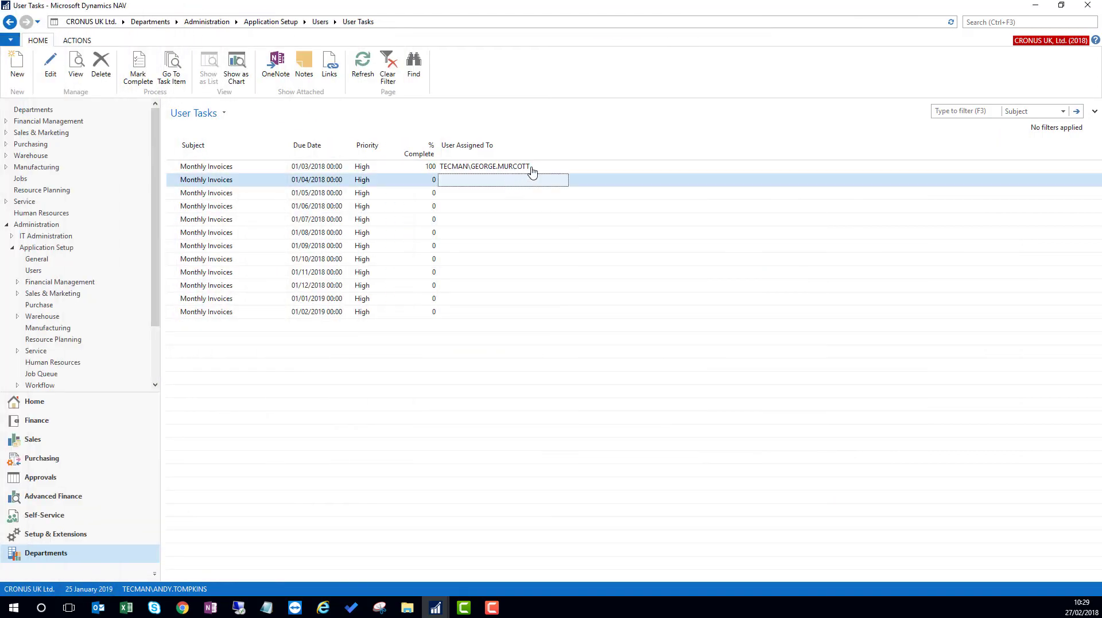
{"action": "left_click", "coordinate": [509, 170]}
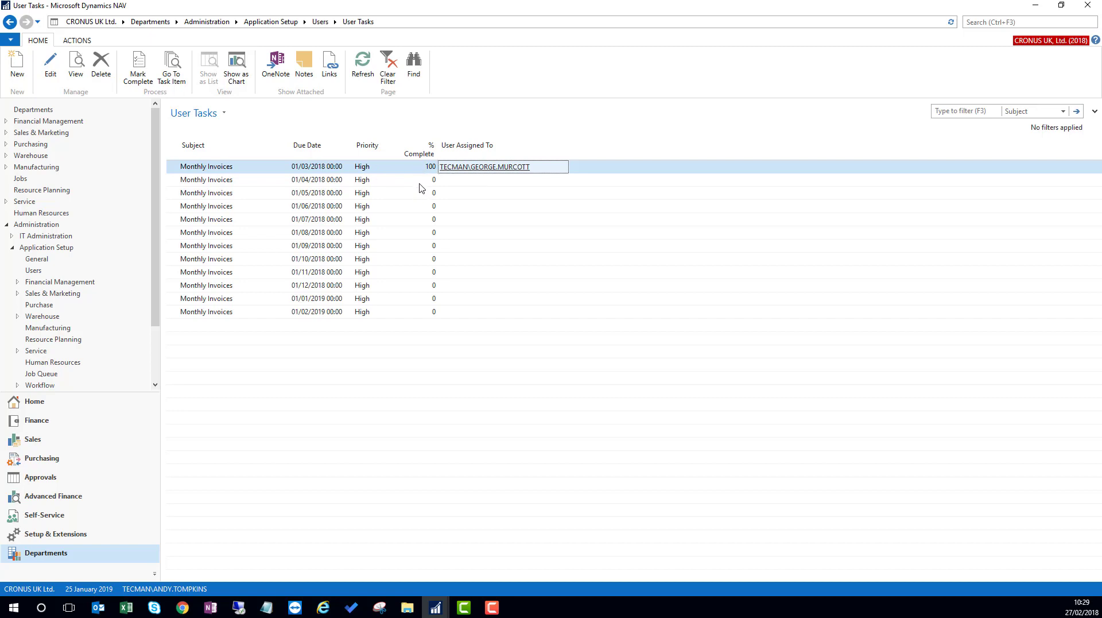
{"action": "left_click", "coordinate": [478, 183]}
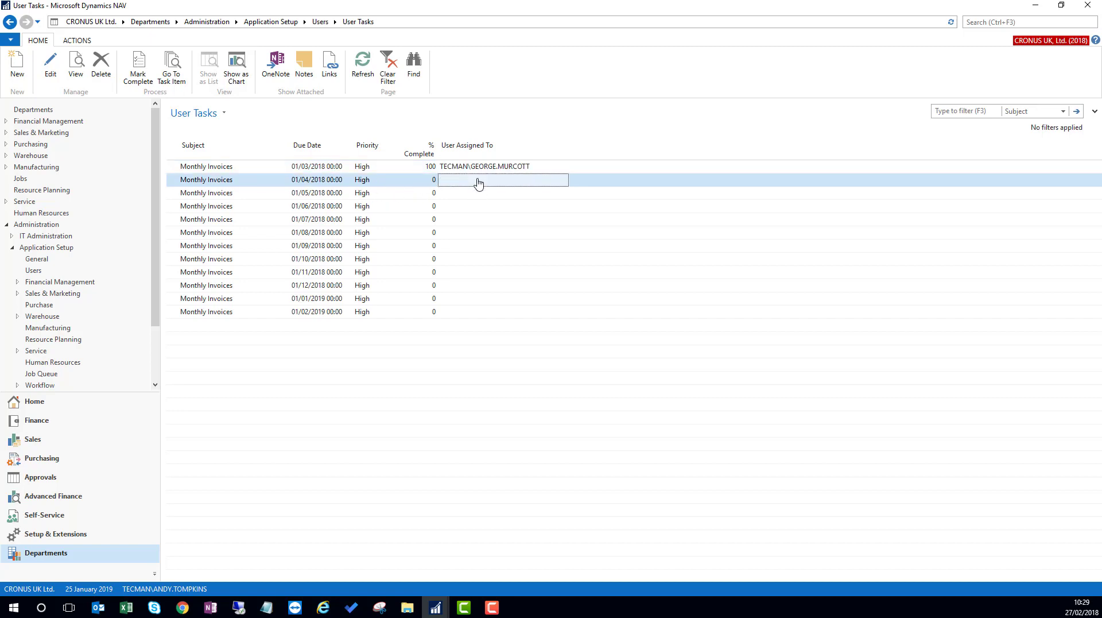
{"action": "left_click", "coordinate": [464, 187]}
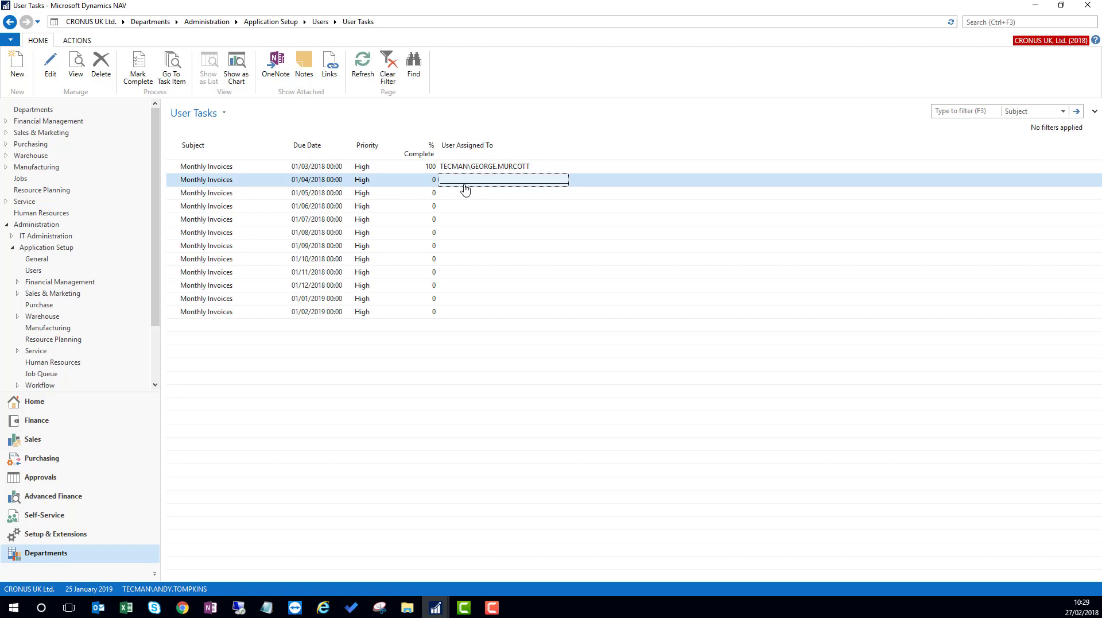